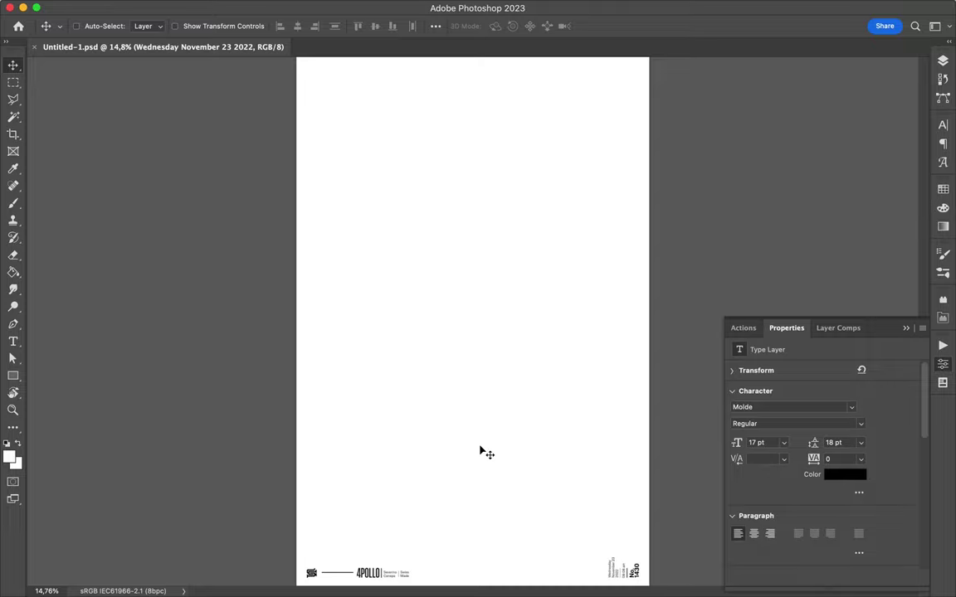
Place the Illustrator checker pattern on the poster and line a copied strip up beneath it
click(452, 576)
mouse_move(522, 384)
mouse_down()
mouse_move(191, 185)
mouse_move(472, 320)
mouse_move(455, 123)
mouse_move(443, 360)
mouse_up()
key(Return)
scroll(405, 257, up, 5)
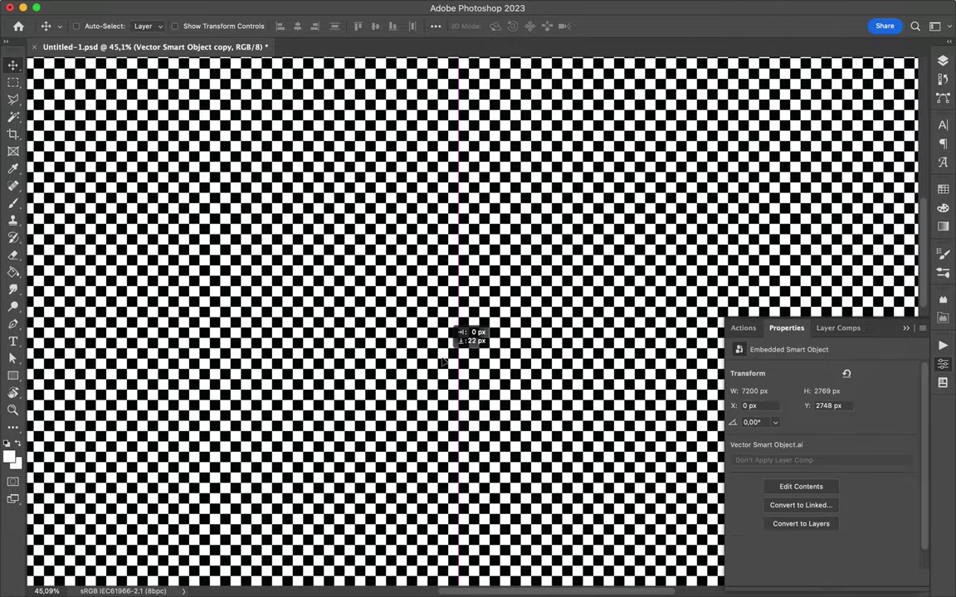
drag(443, 362, 443, 362)
Move the checker layers out of the Layout group and duplicate both strips further down
scroll(583, 216, down, 5)
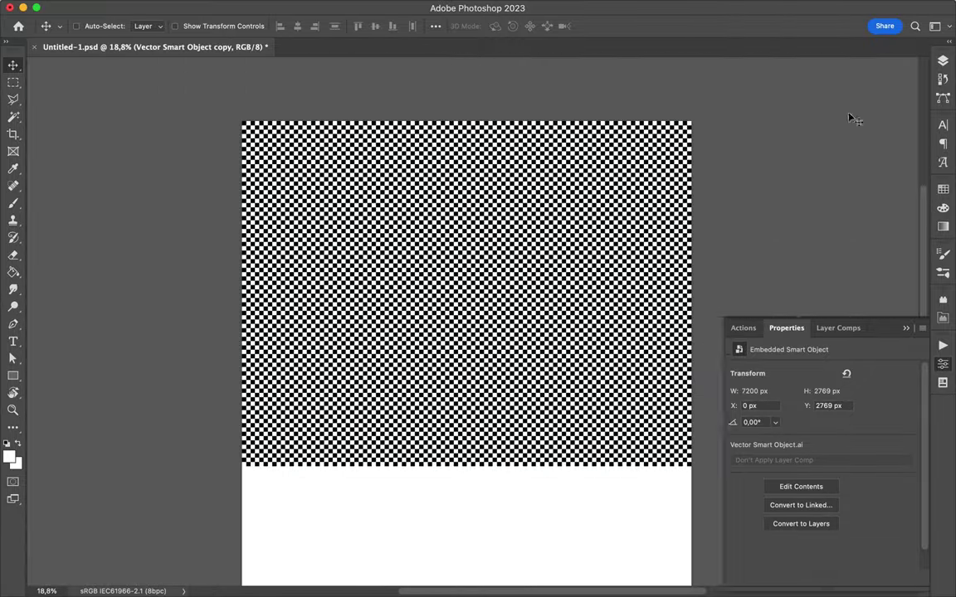
click(942, 61)
drag(854, 370, 847, 520)
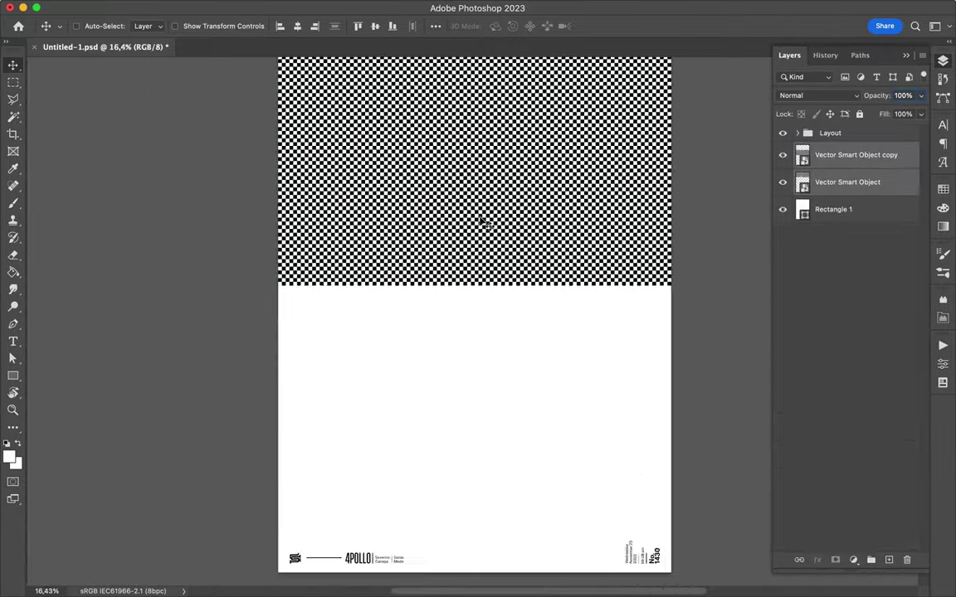
scroll(483, 222, down, 2)
drag(483, 225, 490, 400)
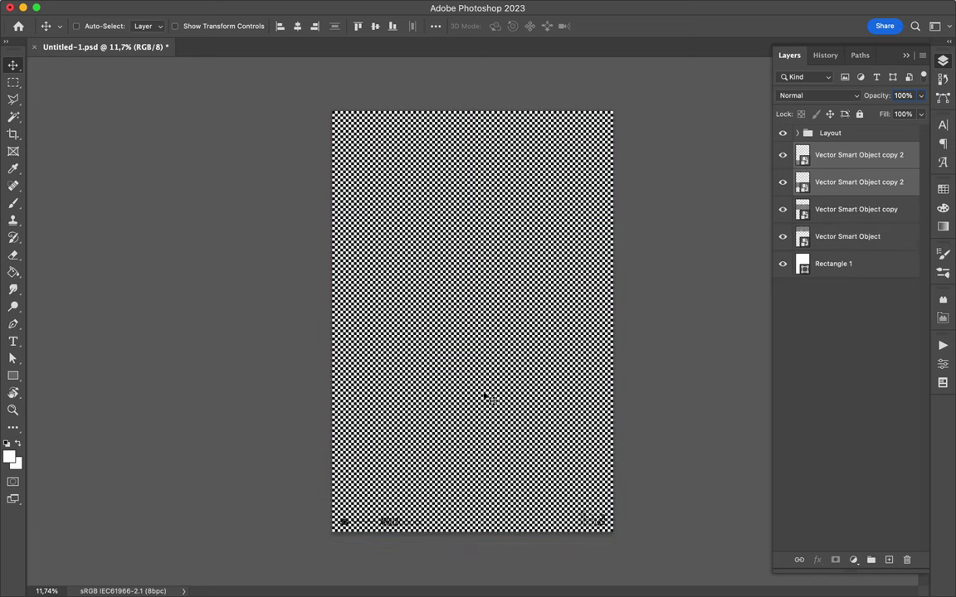
click(435, 573)
Paste the first Illustrator shape with a black Gaussian-blurred shadow at Multiply, 53% fill
key(super+c)
key(super+Tab)
key(super+v)
key(Return)
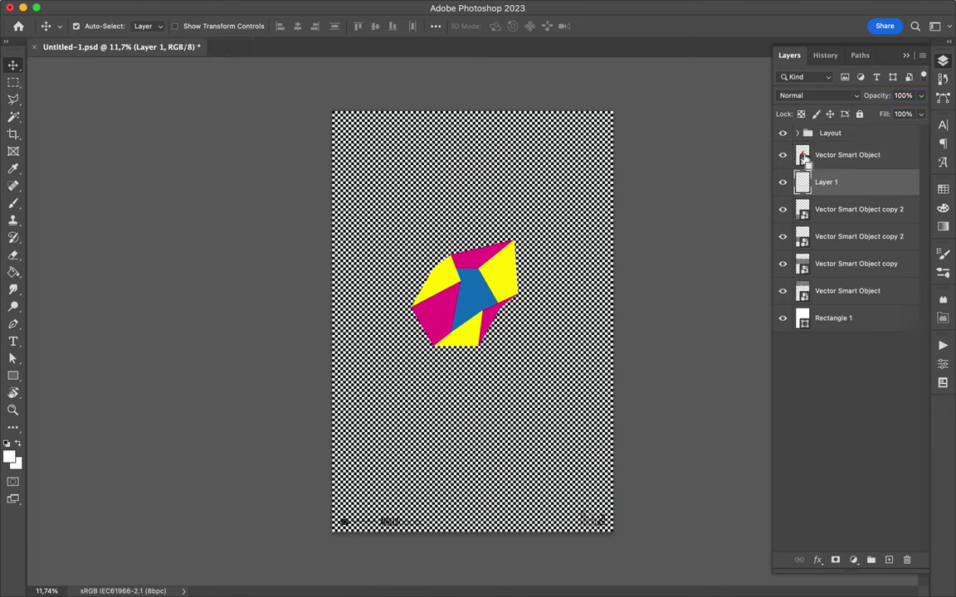
click(314, 7)
click(519, 236)
click(863, 97)
drag(895, 133, 888, 133)
click(817, 96)
click(834, 139)
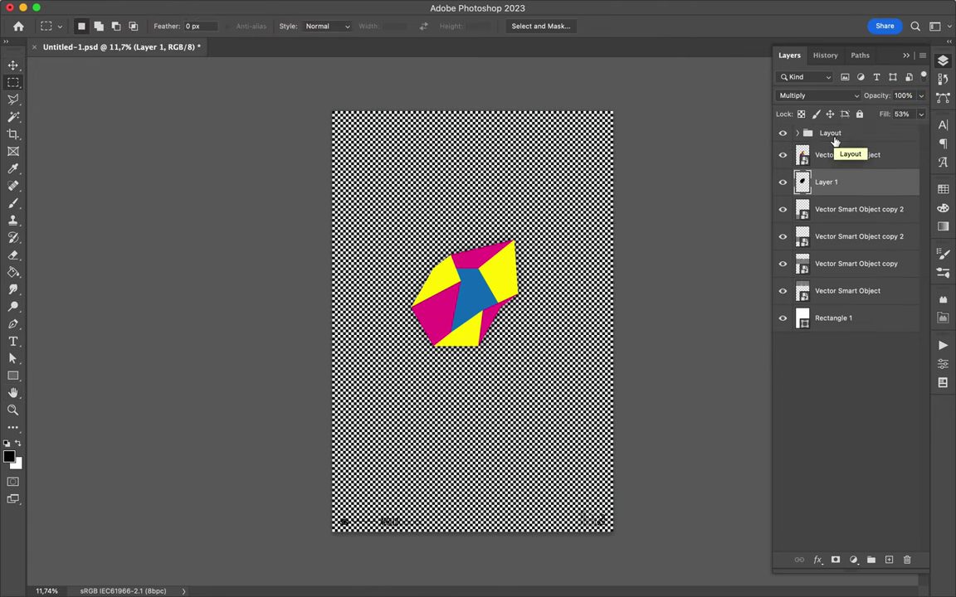
Place a star beside the first shape with a black Multiply shadow layer
click(407, 572)
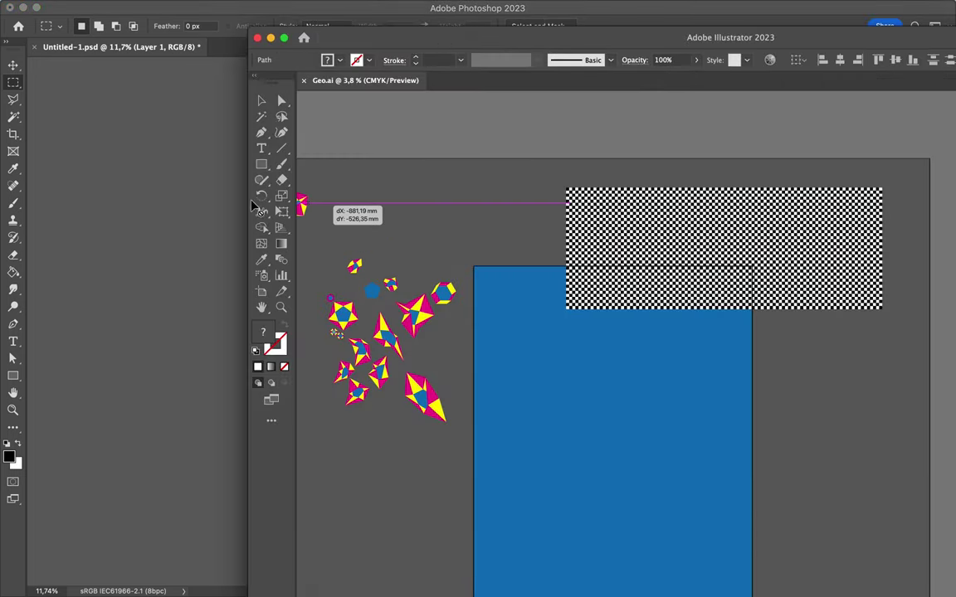
drag(253, 205, 166, 249)
key(Return)
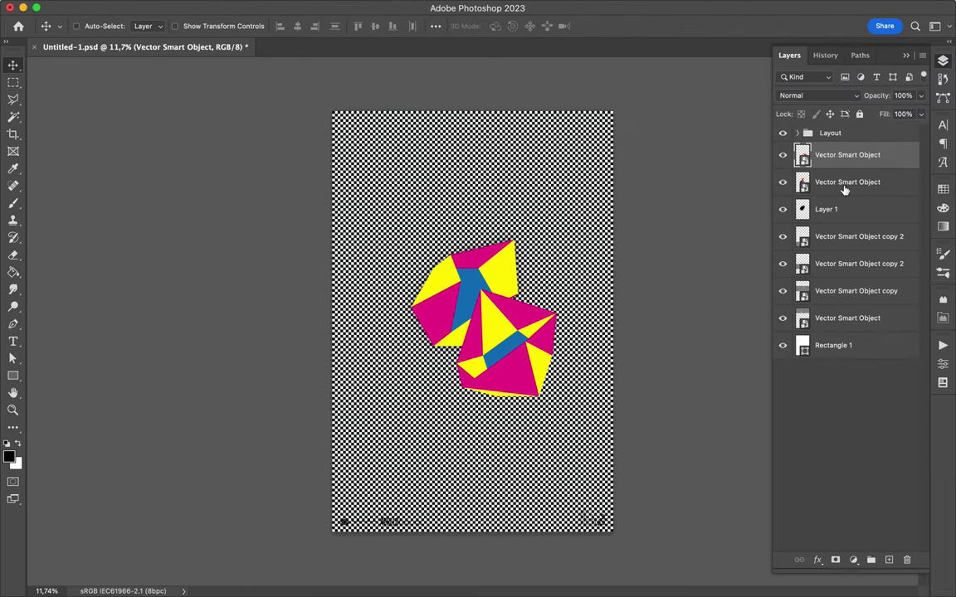
click(844, 190)
key(ctrl+alt+shift+n)
key(m)
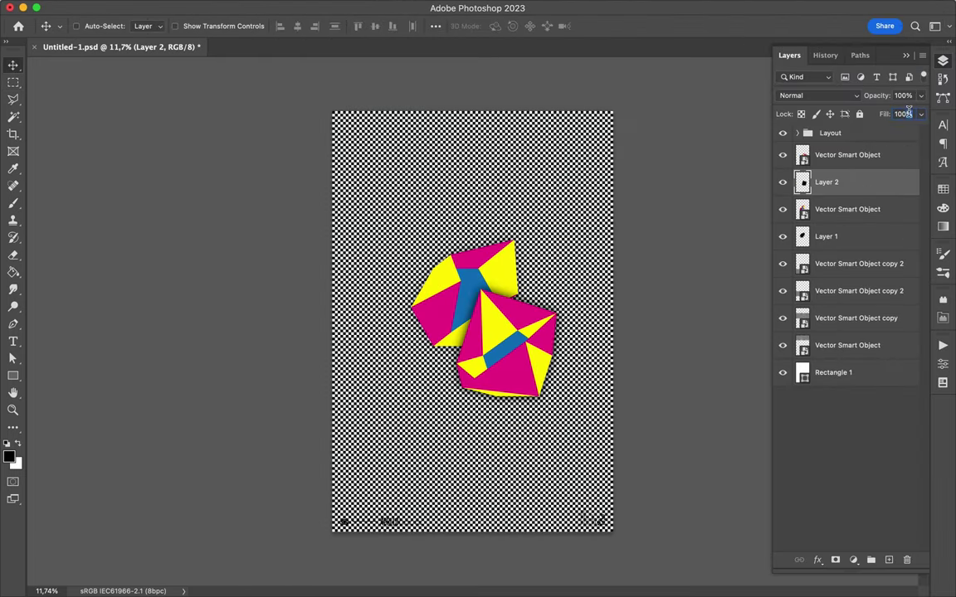
click(818, 96)
click(803, 141)
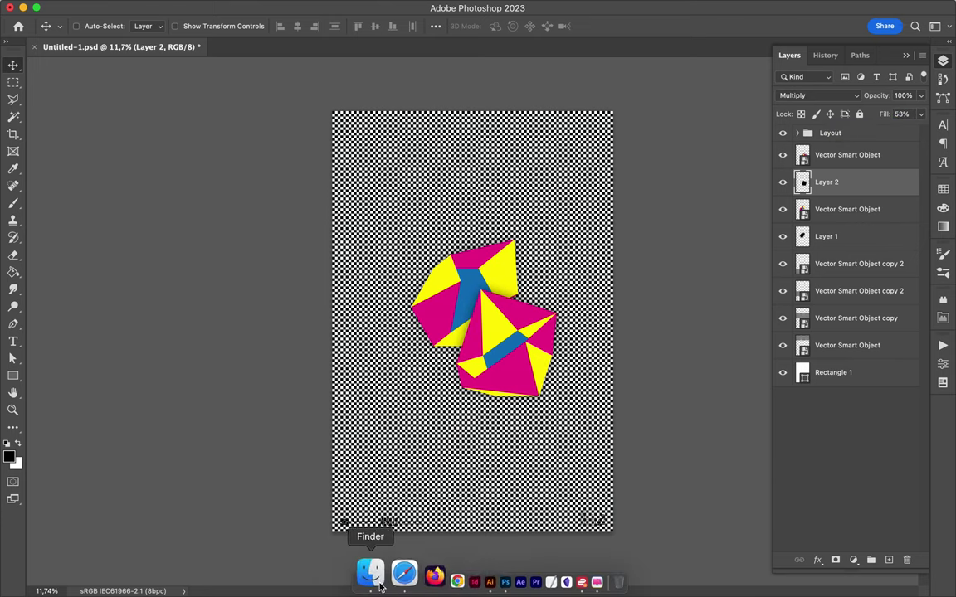
Bring a small shape into the poster's upper right and blur its shadow
click(433, 575)
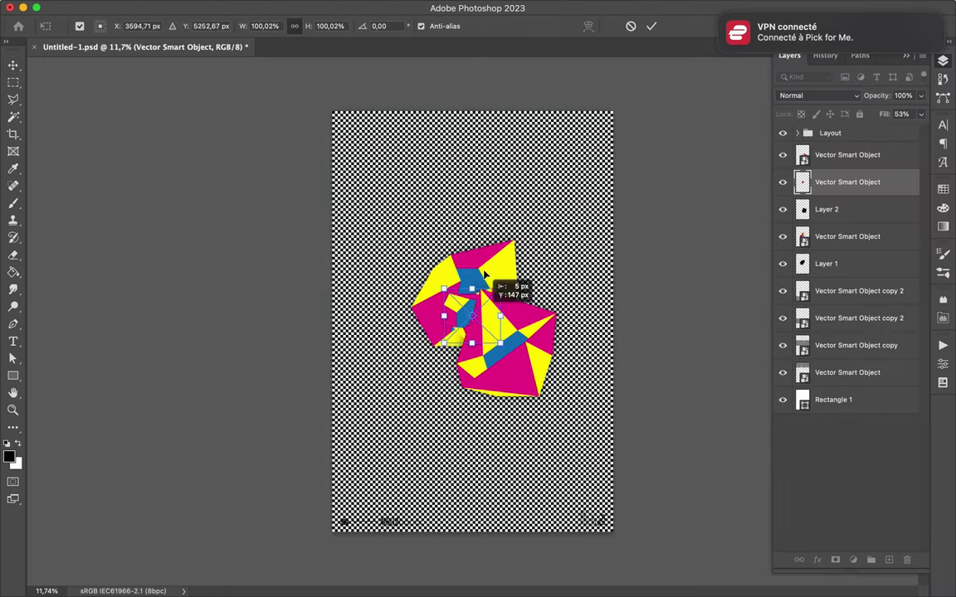
drag(397, 306, 518, 218)
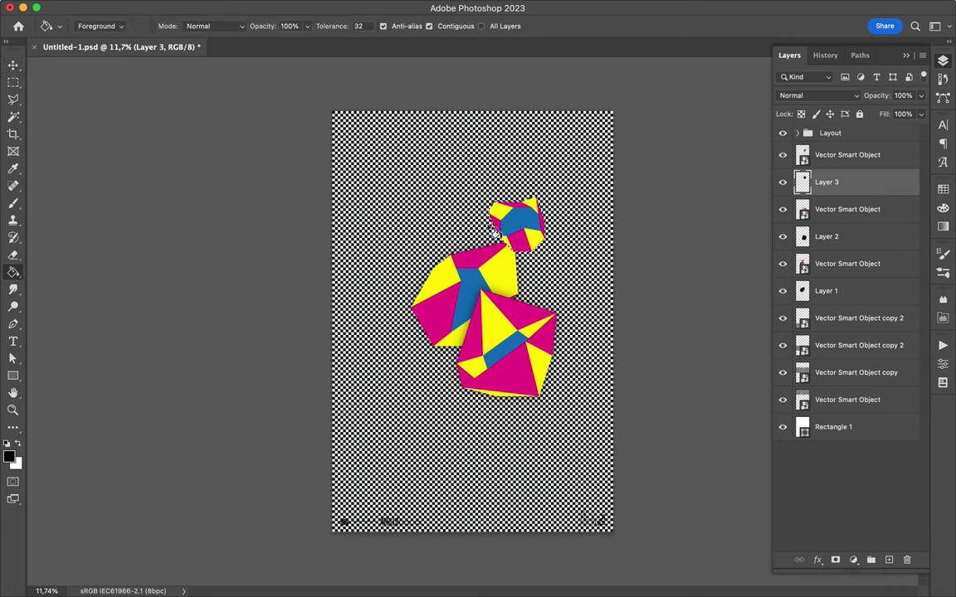
click(303, 9)
click(543, 221)
click(863, 116)
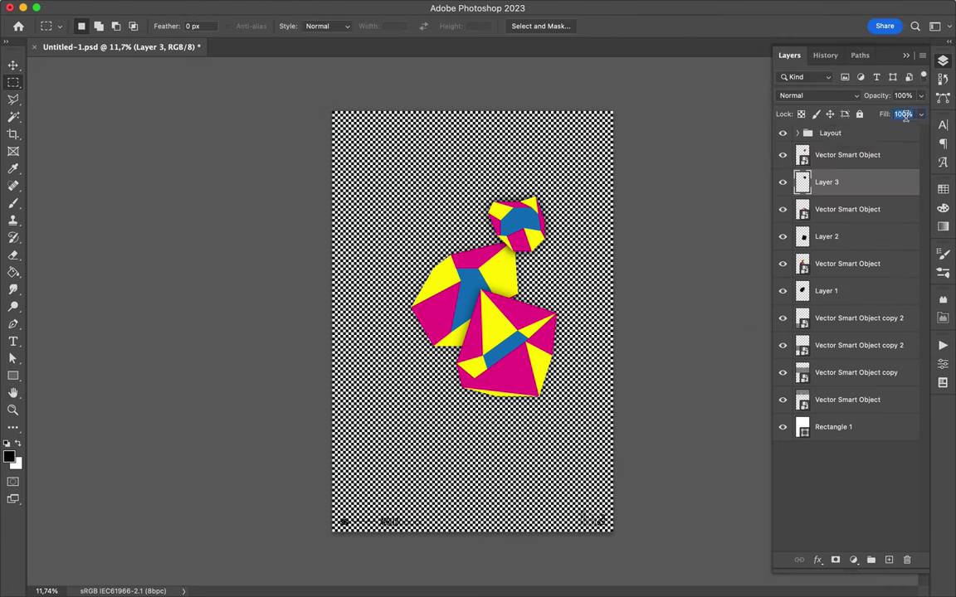
key(v)
click(821, 154)
Paste a larger star and give it a black Gaussian-blurred shadow
click(433, 576)
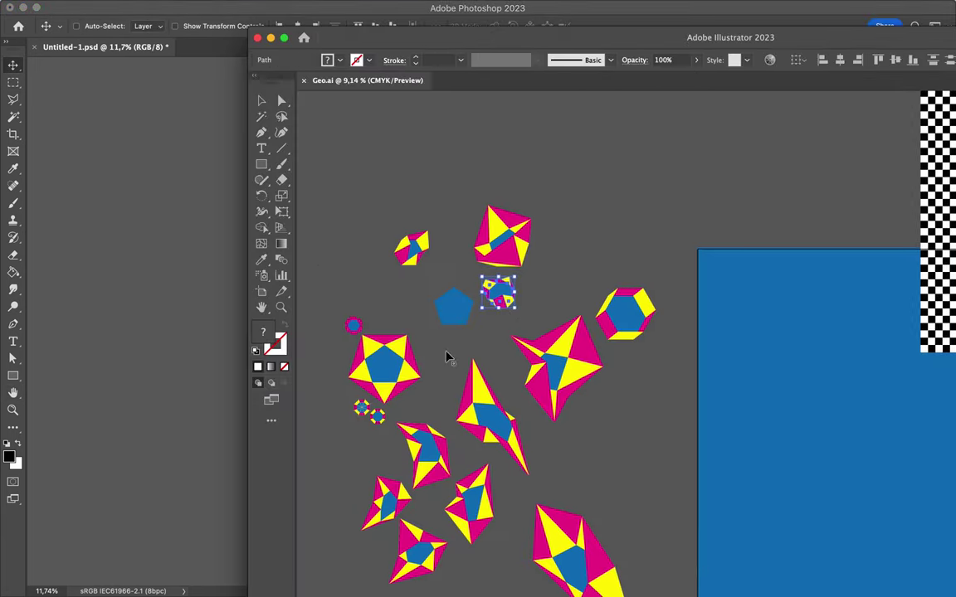
key(super+Tab)
click(827, 182)
key(g)
click(332, 8)
click(543, 222)
click(871, 94)
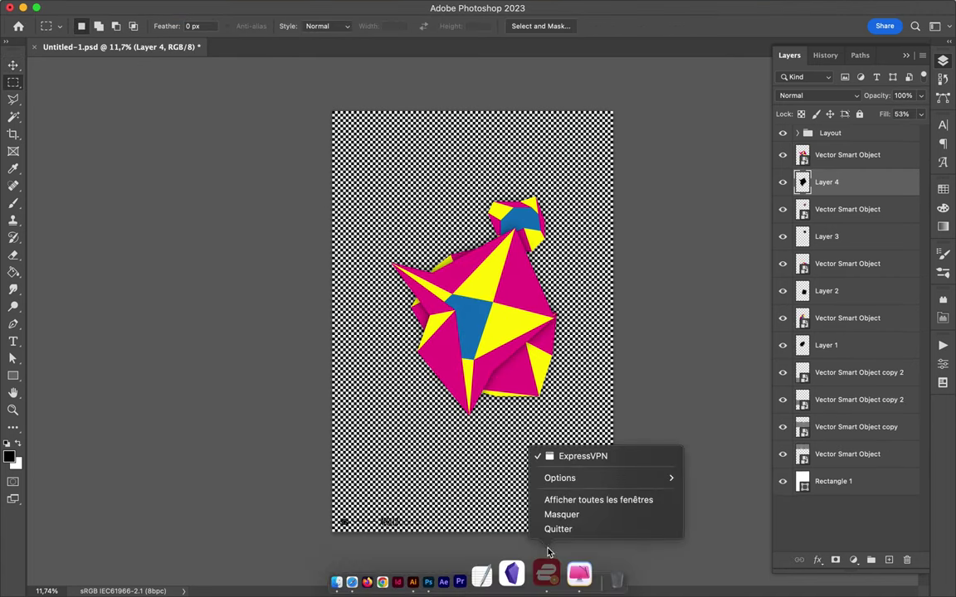
shift+click(831, 157)
Shift the large star pair down-left, then paste another star lower in the layer stack
key(v)
drag(488, 263, 440, 340)
drag(846, 166, 838, 361)
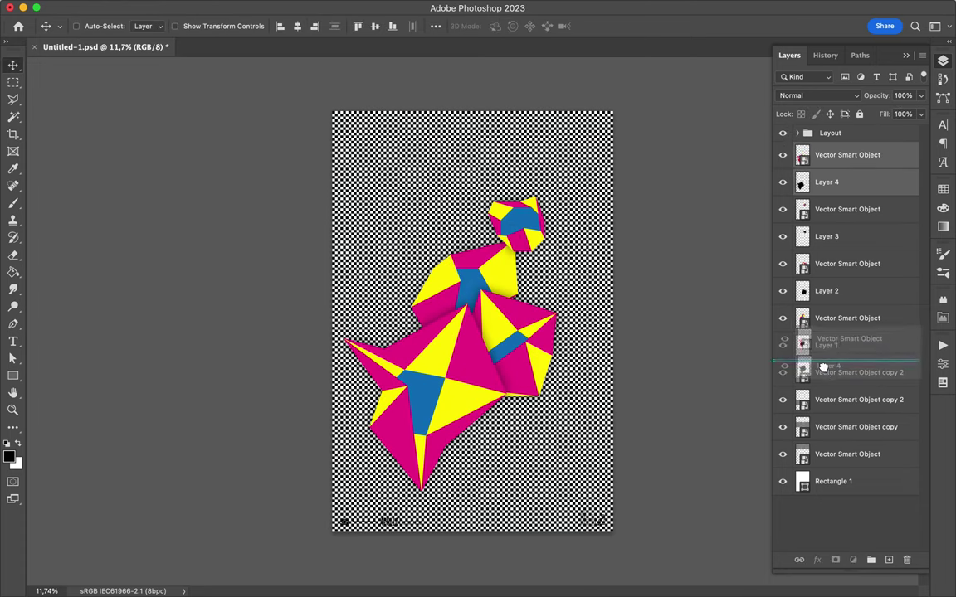
click(454, 580)
click(156, 322)
key(super+v)
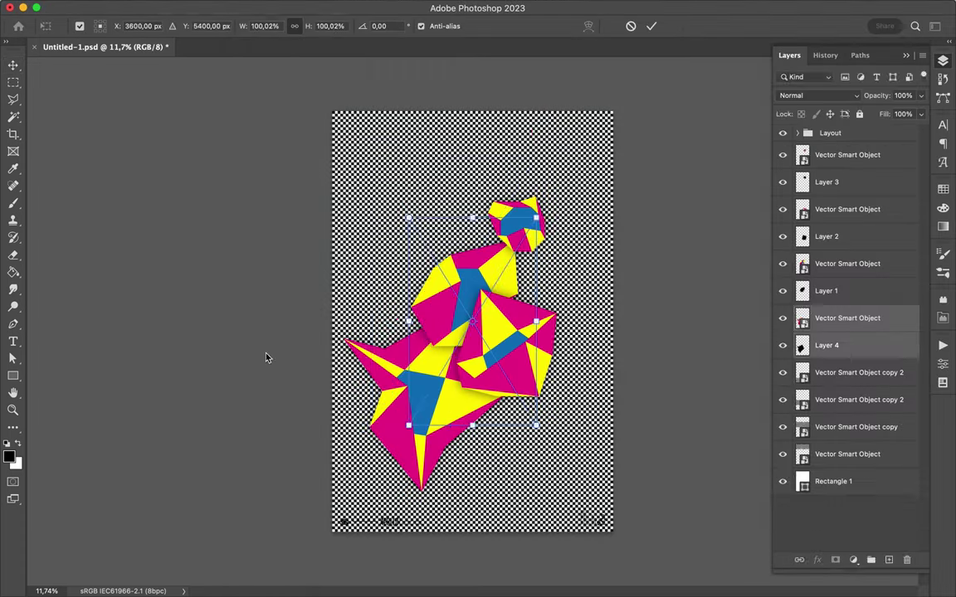
key(Return)
drag(846, 318, 846, 374)
drag(392, 311, 437, 271)
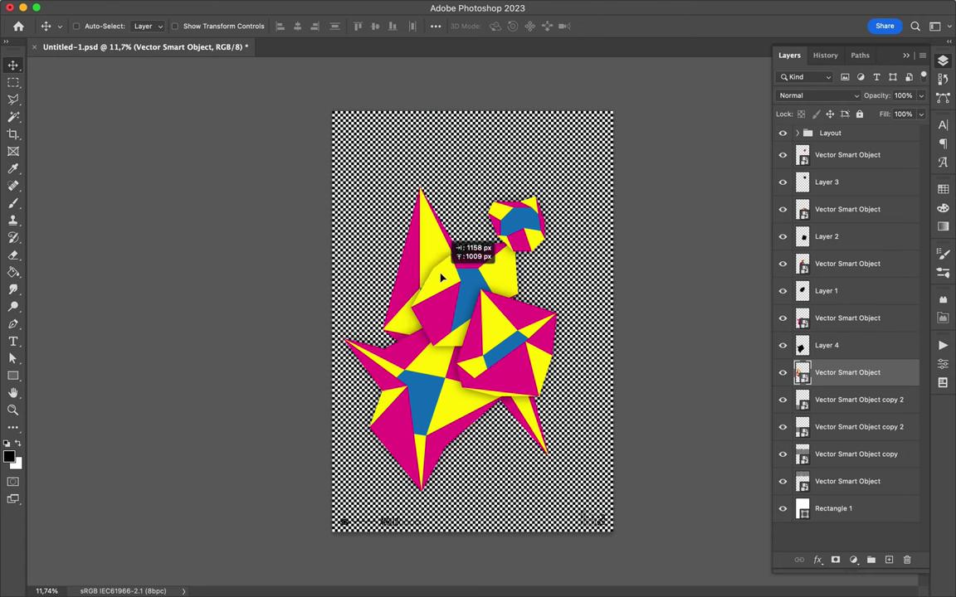
Create a black, Gaussian-blurred shadow layer for the new star
click(859, 399)
click(888, 560)
key(g)
click(405, 279)
key(ctrl+d)
key(m)
click(337, 7)
click(535, 237)
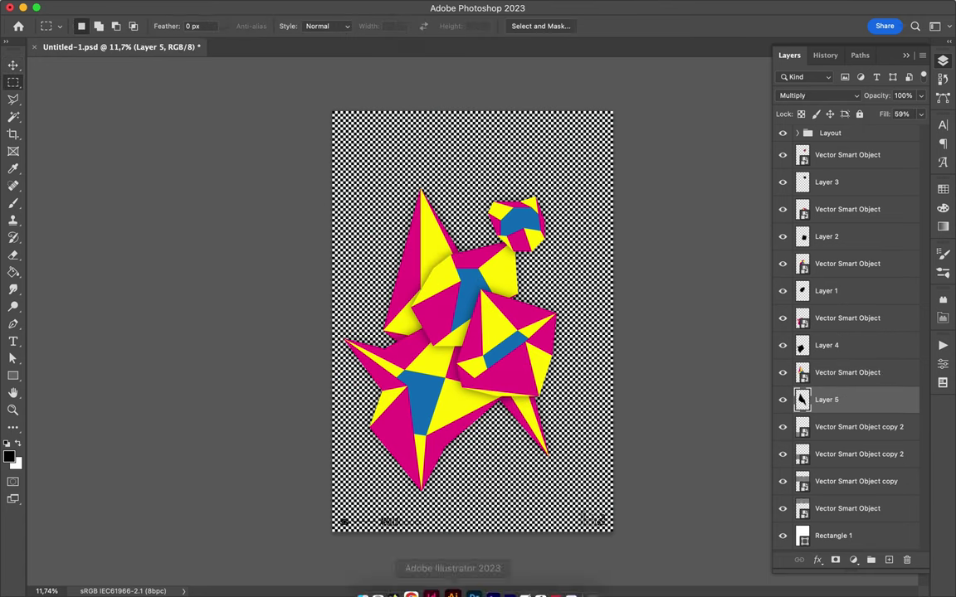
Paste another shape beside the small piece and place its layer below Layer 5
click(441, 581)
key(super+c)
click(156, 323)
key(super+v)
drag(473, 326, 541, 246)
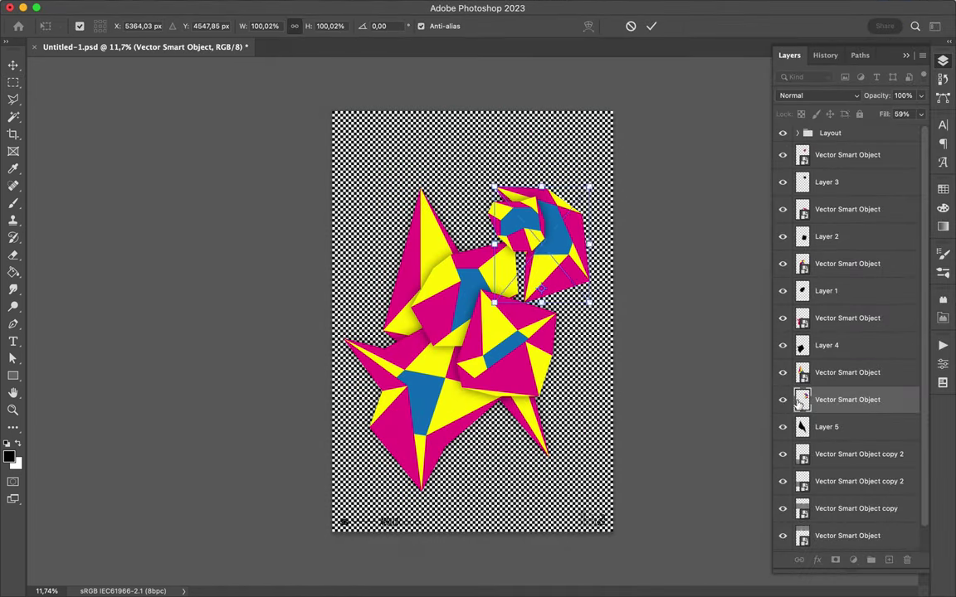
key(Return)
drag(846, 399, 840, 437)
Give that shape a black blurred shadow and move the pair up below Layer 2
key(alt+BackSpace)
click(306, 7)
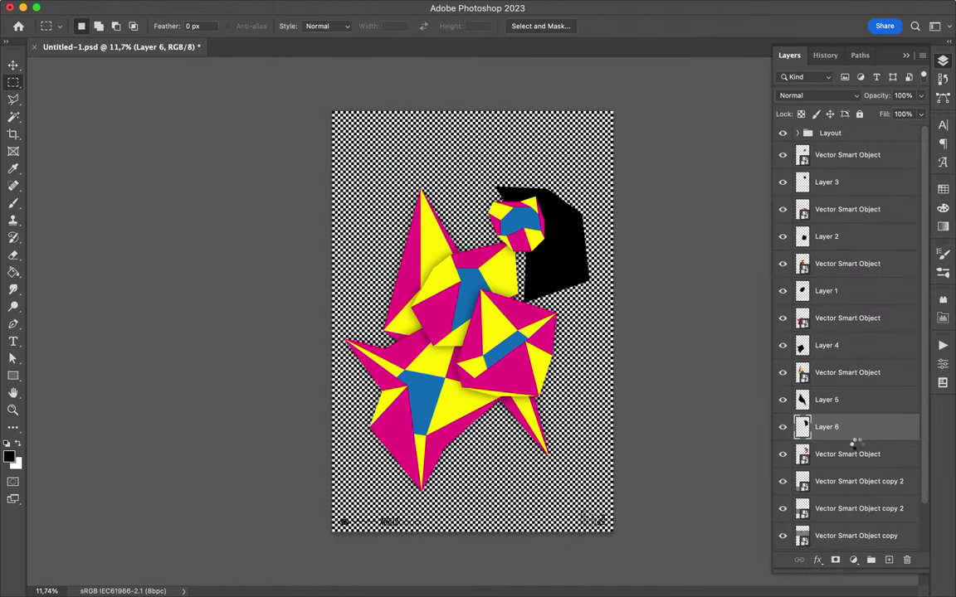
key(super+bracketleft)
key(v)
drag(547, 297, 535, 308)
drag(847, 426, 847, 250)
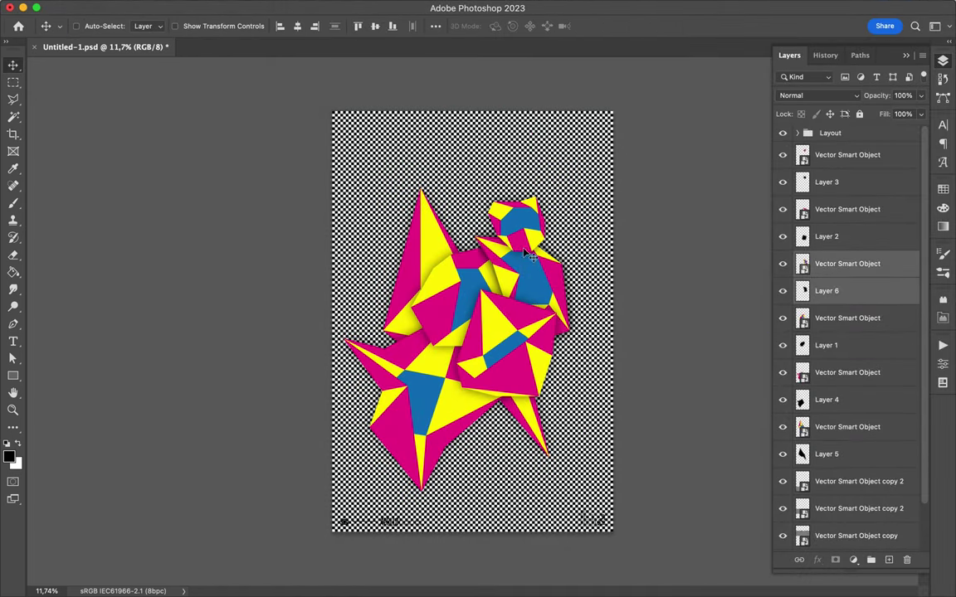
Enlarge the large star and its Layer 4 shadow to about 175% across the lower left
click(847, 373)
shift+click(826, 399)
key(super+t)
drag(332, 397, 417, 432)
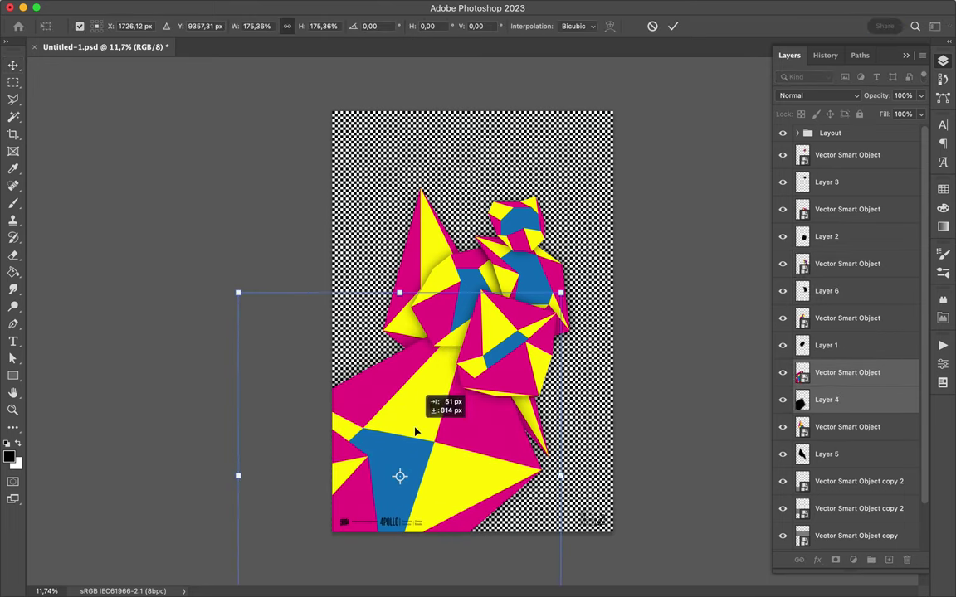
click(847, 426)
Reorder another star with its Layer 5 shadow and shift it left
shift+click(826, 454)
drag(826, 454, 821, 369)
drag(432, 365, 374, 419)
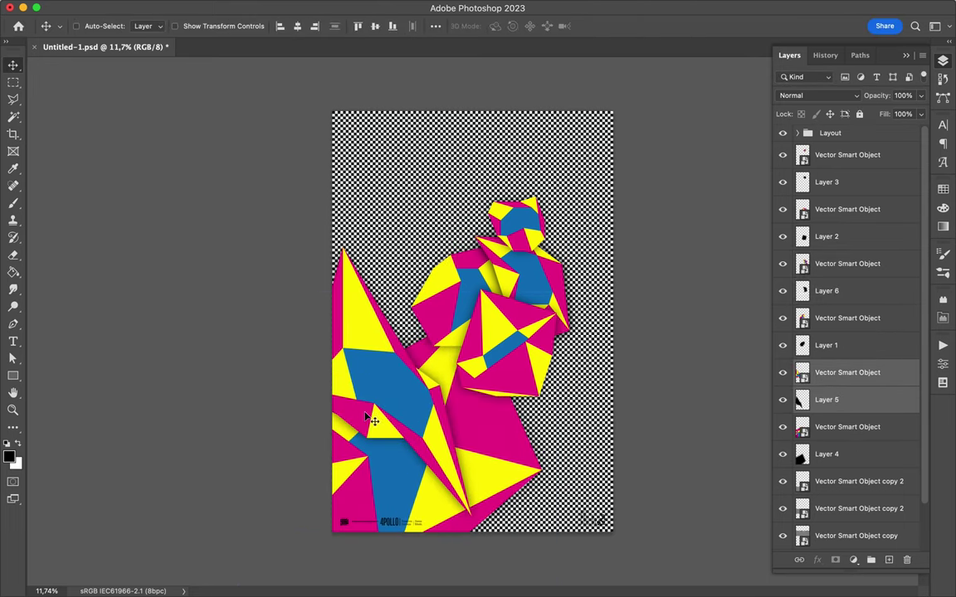
key(super+t)
click(847, 209)
Place the Layer 2-shadow piece below the Layer 6 pair and shift the upper shapes left and down
shift+click(826, 236)
drag(543, 357, 490, 380)
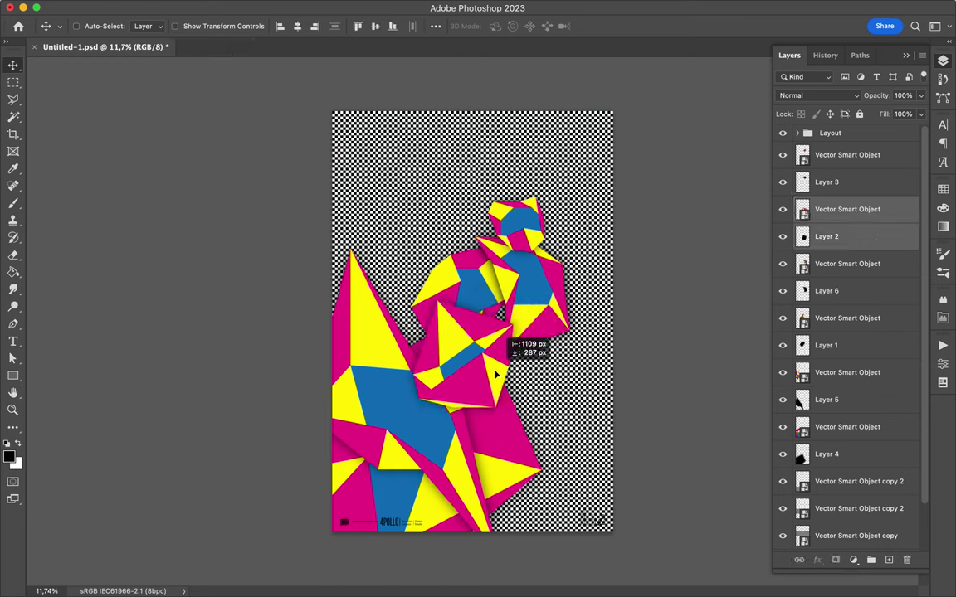
drag(827, 236, 826, 292)
click(847, 154)
shift+click(827, 237)
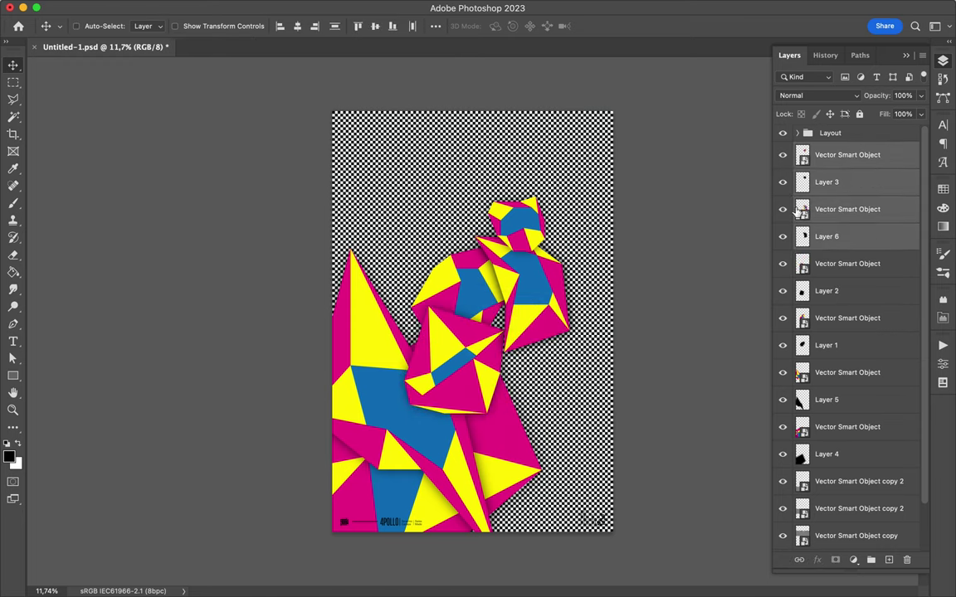
mouse_move(500, 278)
mouse_down()
mouse_move(474, 310)
mouse_move(415, 326)
mouse_up()
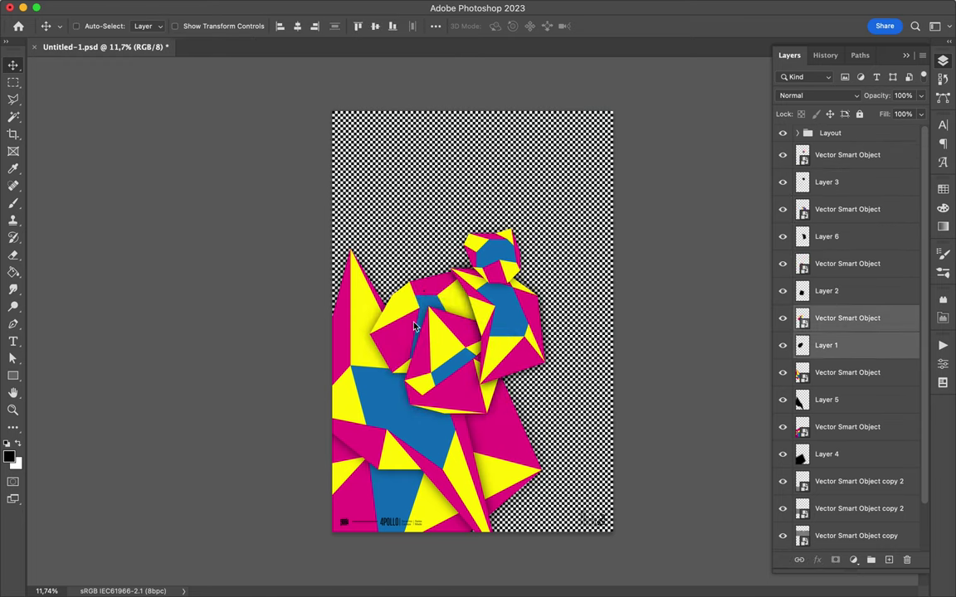
Save the poster and paste another shape from Illustrator
key(super+s)
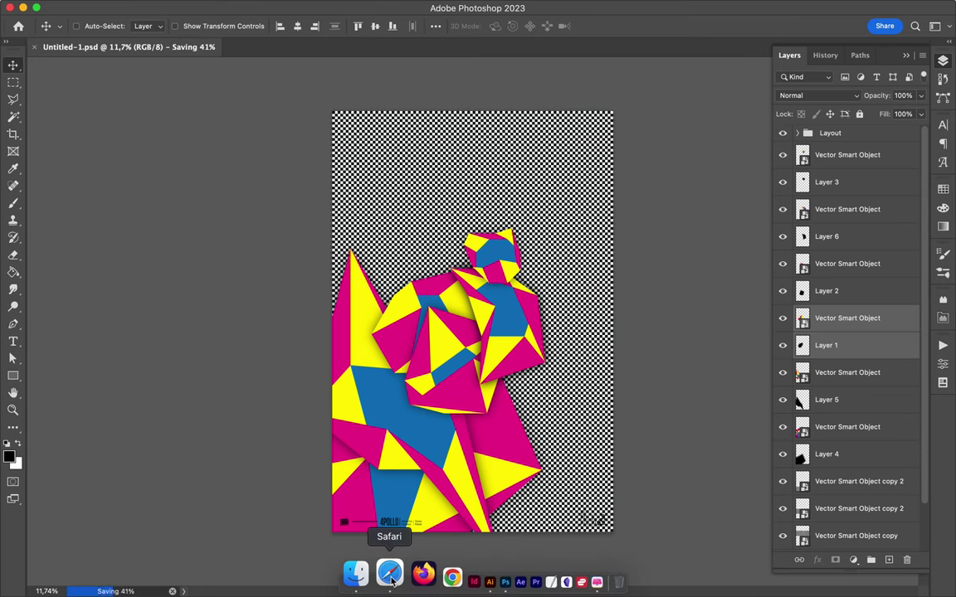
click(465, 575)
key(super+Tab)
key(super+v)
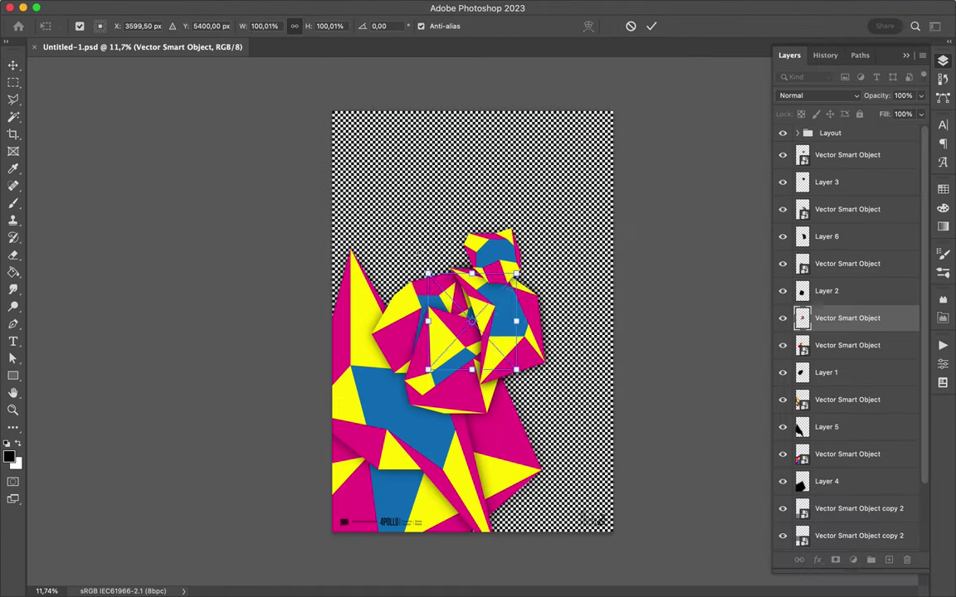
Scale the pasted blue and pink piece up over the poster and move it higher
drag(581, 348, 683, 101)
key(Return)
drag(572, 287, 571, 242)
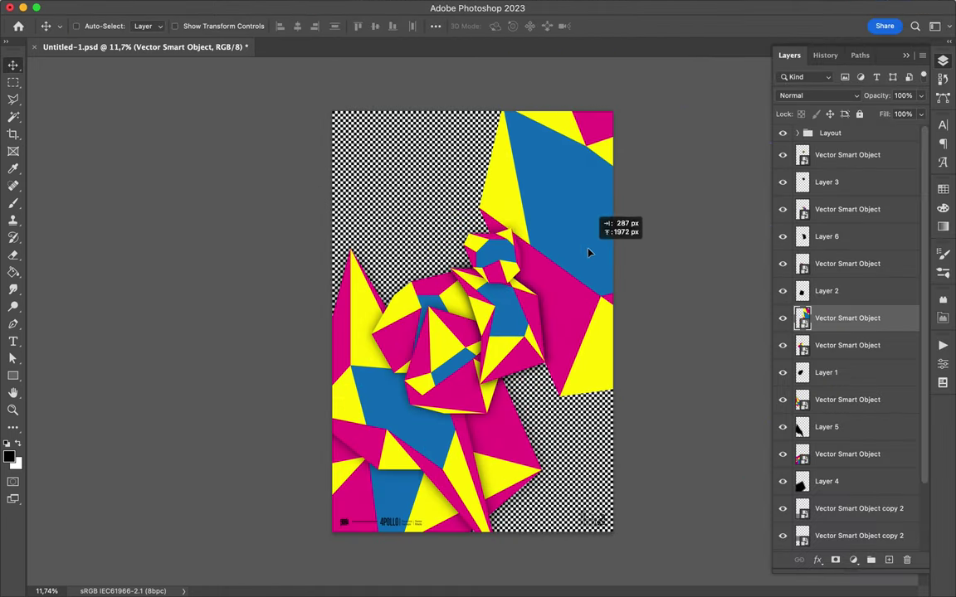
Add a black Multiply shadow layer for the piece and save the document
key(super+shift+alt+n)
click(579, 269)
key(Return)
key(g)
click(580, 266)
key(m)
key(v)
click(817, 96)
click(796, 141)
key(super+s)
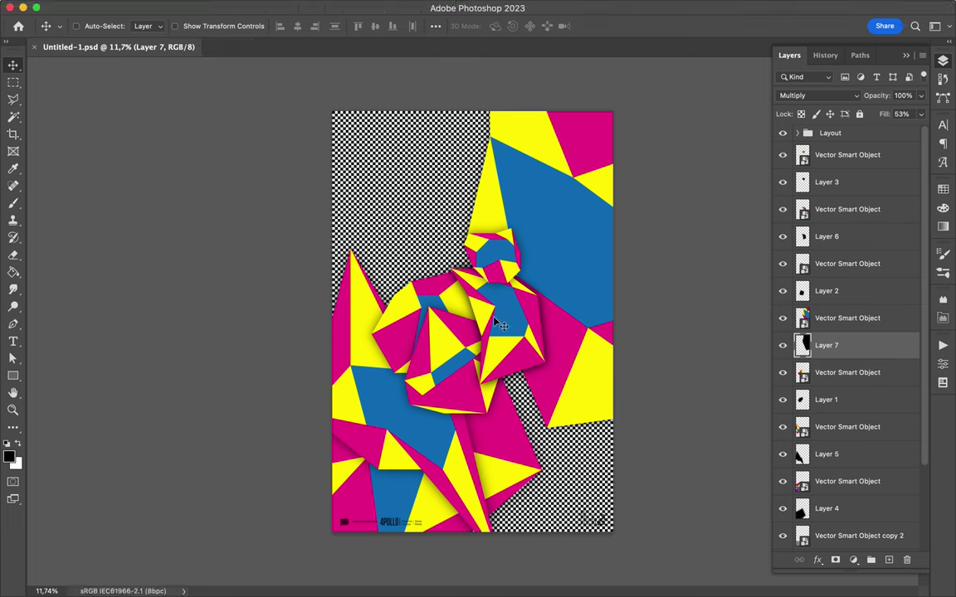
Enlarge and reposition a shape together with its shadow
key(alt+bracketleft)
key(alt+shift+bracketleft)
key(super+t)
drag(347, 357, 324, 423)
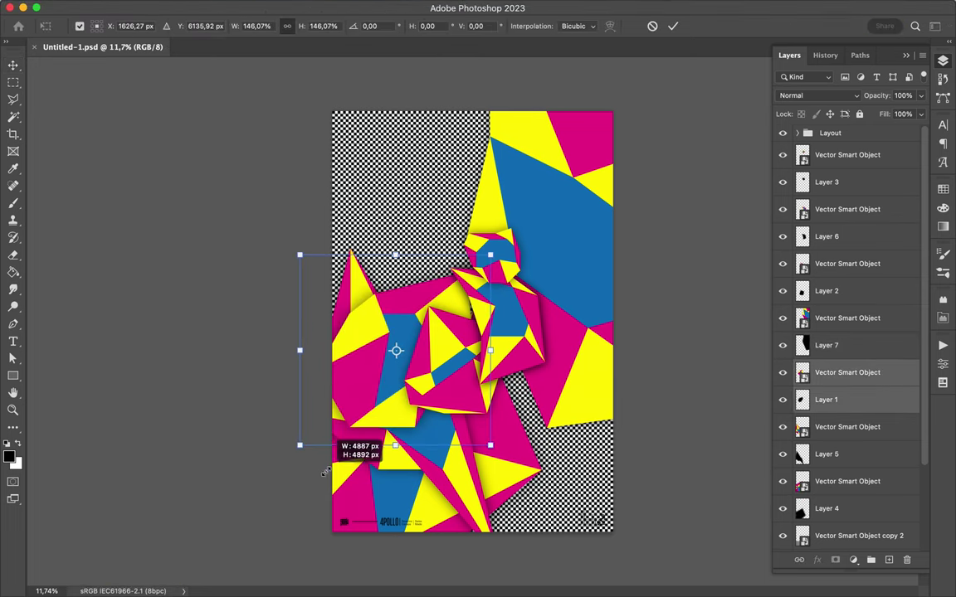
key(Return)
Select and move more collage shapes, undoing one move
click(417, 356)
key(alt+shift+bracketright)
key(alt+shift+bracketright)
mouse_move(417, 355)
mouse_down()
mouse_move(486, 306)
mouse_move(520, 325)
mouse_up()
key(super+z)
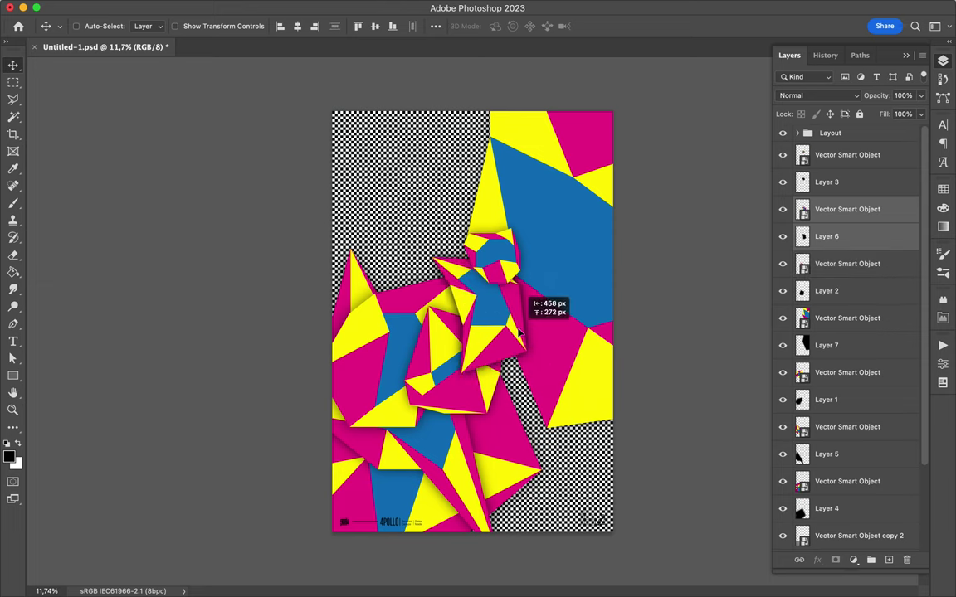
super+click(512, 267)
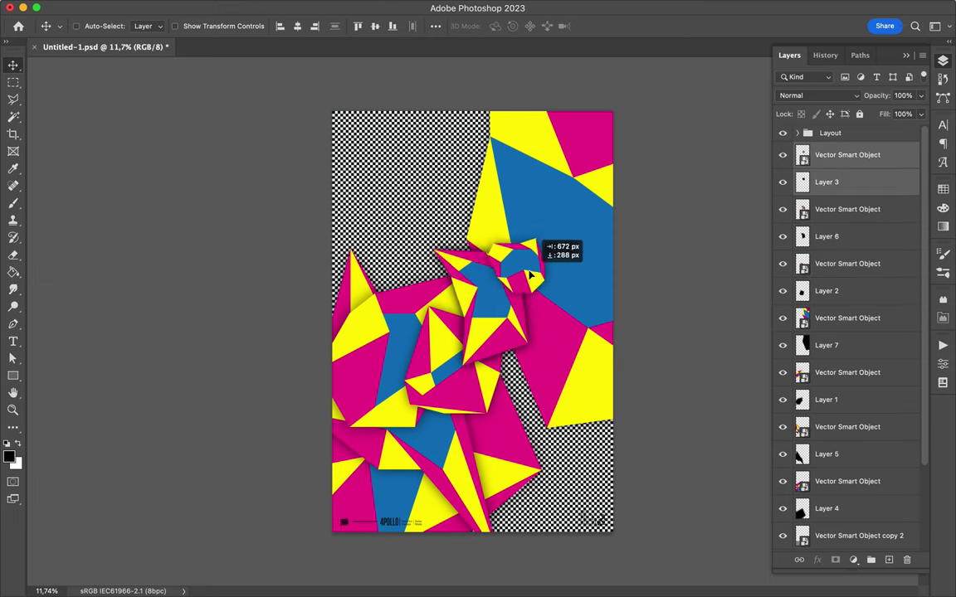
Enlarge a collage shape and its shadow to about 132%, then bring up Illustrator's Geo.ai
super+click(419, 344)
shift+super+click(419, 344)
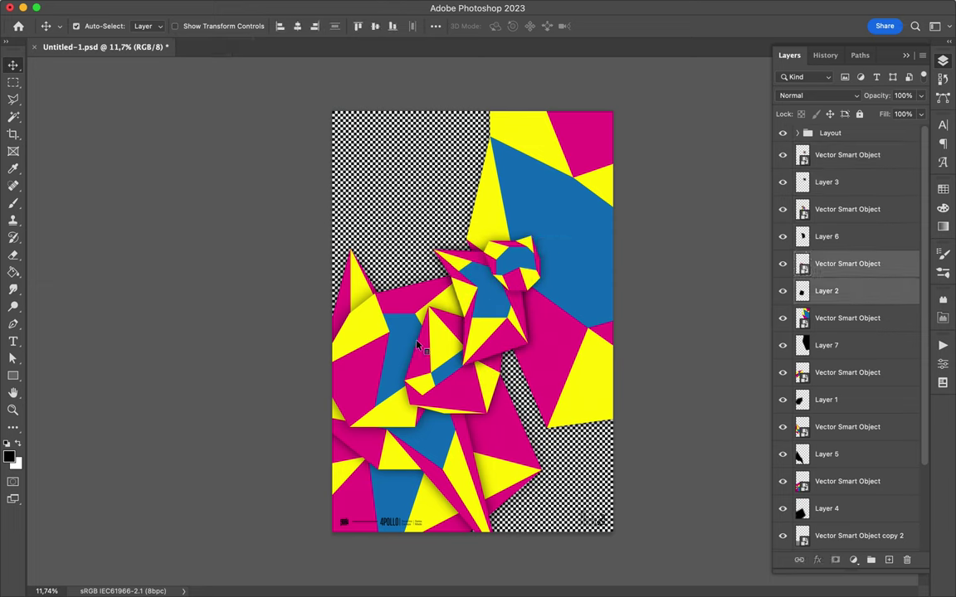
key(super+t)
drag(537, 447, 556, 469)
key(Return)
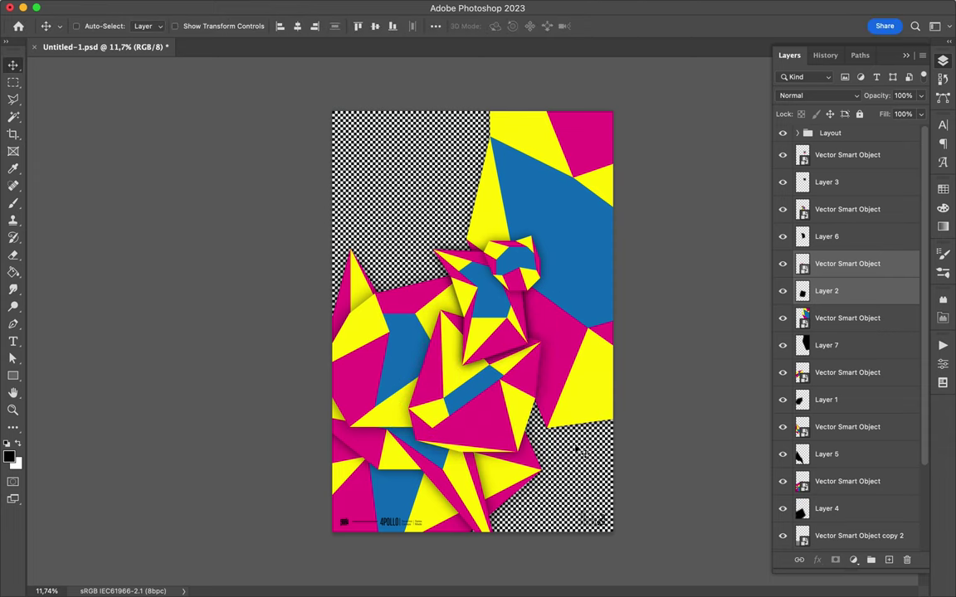
super+click(438, 215)
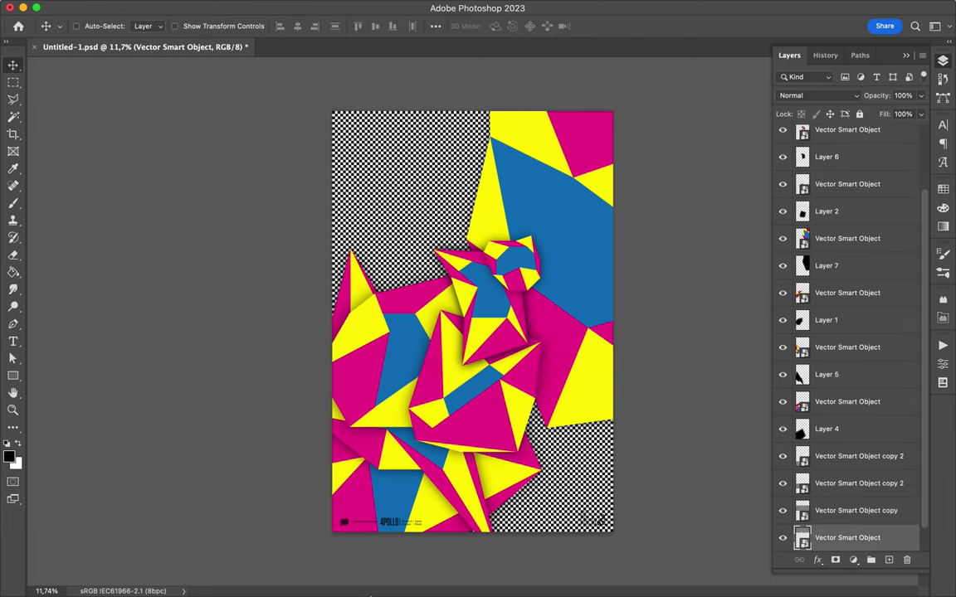
mouse_move(371, 596)
click(397, 578)
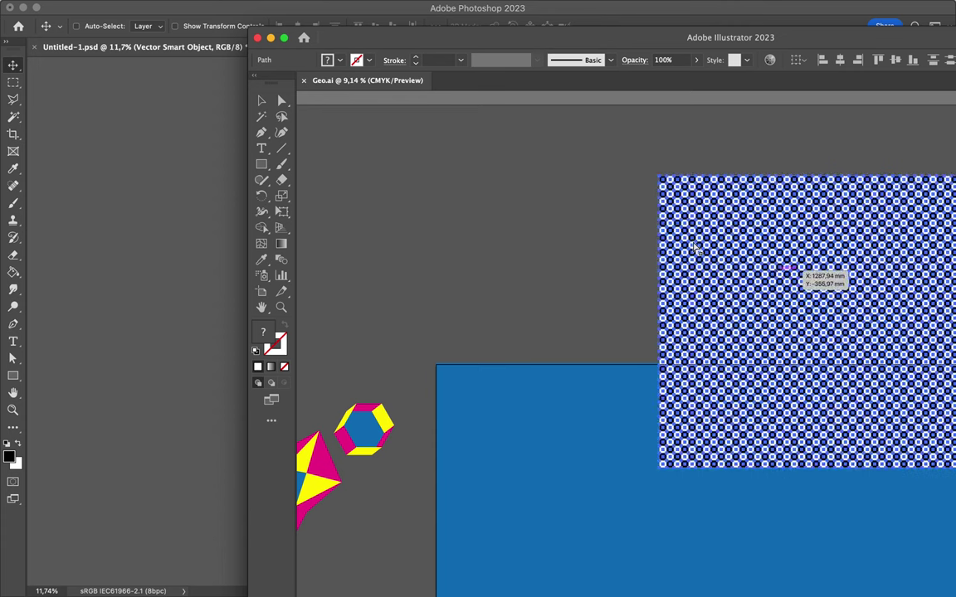
Paste a block of checkerboard squares onto the poster and shrink it to size
drag(806, 267, 645, 168)
drag(770, 259, 655, 175)
drag(737, 242, 650, 224)
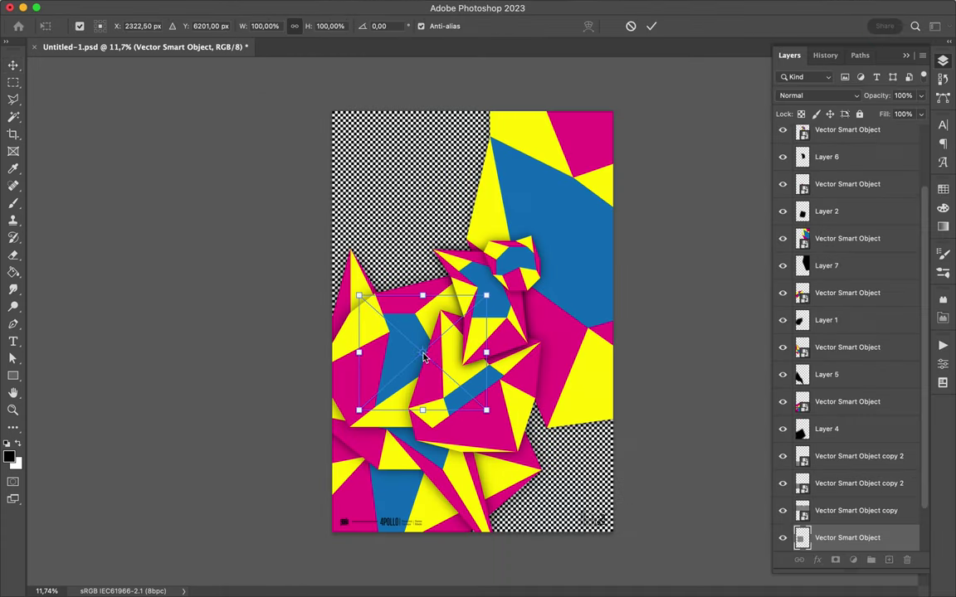
key(Return)
drag(847, 537, 847, 281)
key(ctrl+t)
drag(358, 294, 413, 325)
key(Return)
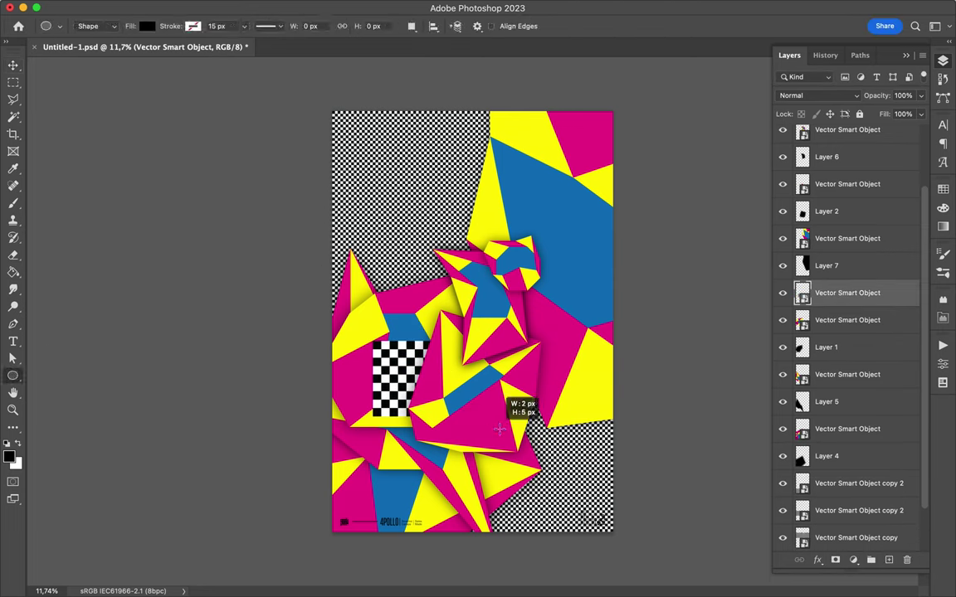
Draw a large blue circle below Layer 4 and shift it to the lower right
drag(573, 510, 573, 510)
click(147, 26)
click(200, 93)
key(v)
drag(847, 293, 793, 498)
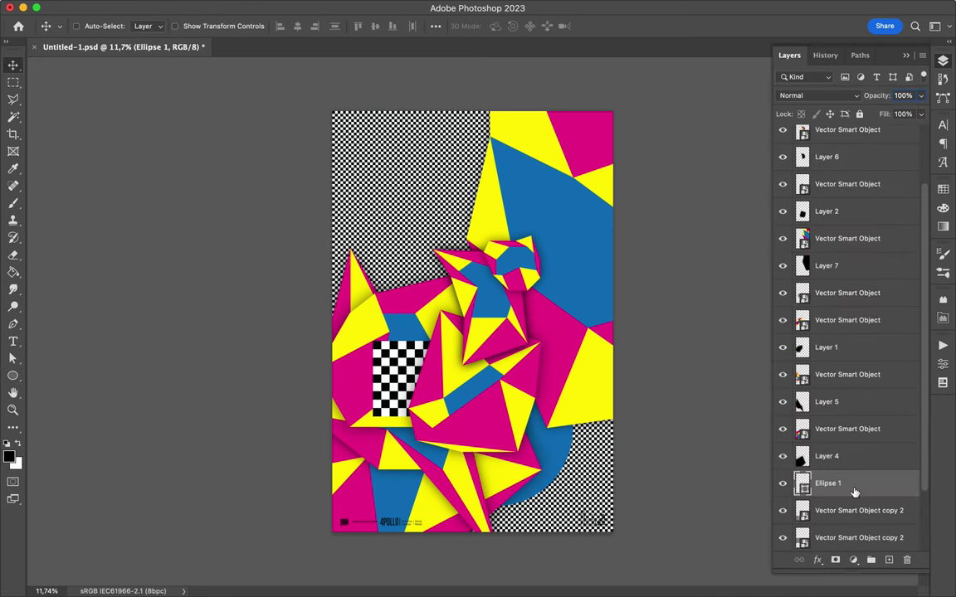
key(ctrl+t)
drag(533, 448, 649, 452)
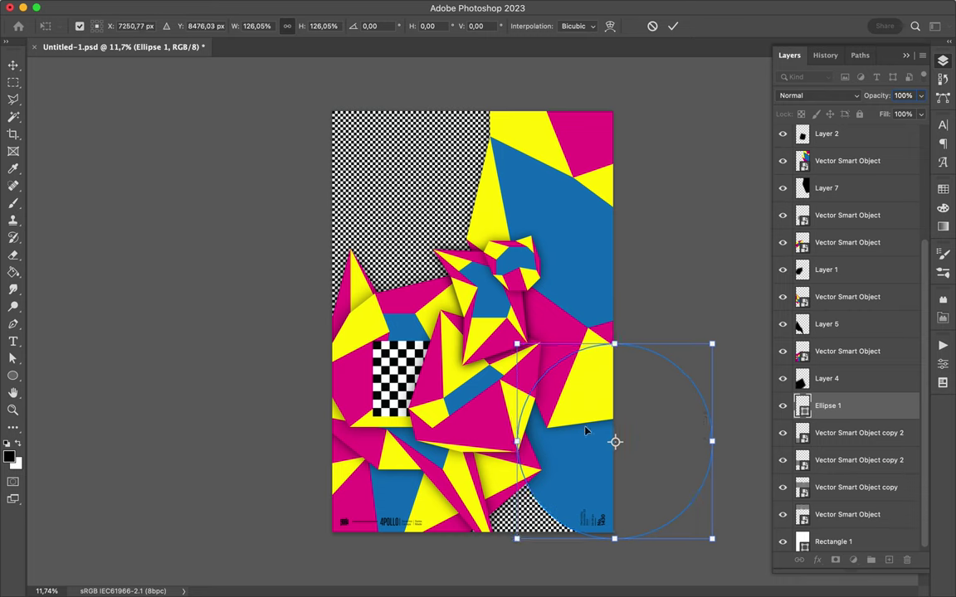
Duplicate the circle up and left as a smaller magenta circle
key(Return)
drag(584, 450, 420, 288)
click(178, 26)
click(207, 124)
key(ctrl+t)
drag(353, 377, 404, 324)
key(Return)
Make a Gaussian-blurred shadow for the blue circle with 53% fill
key(alt+bracketleft)
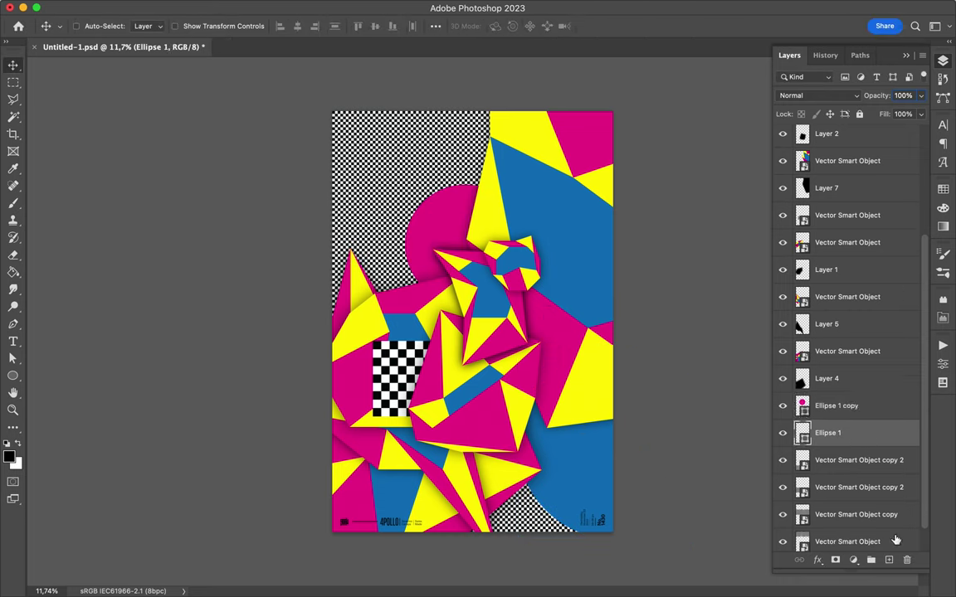
key(m)
click(306, 7)
click(332, 30)
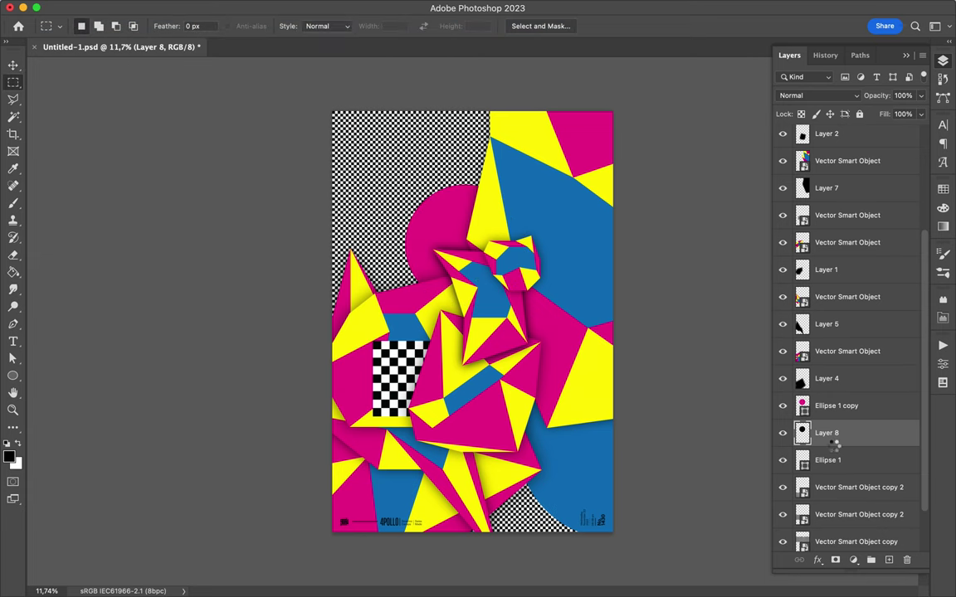
click(897, 116)
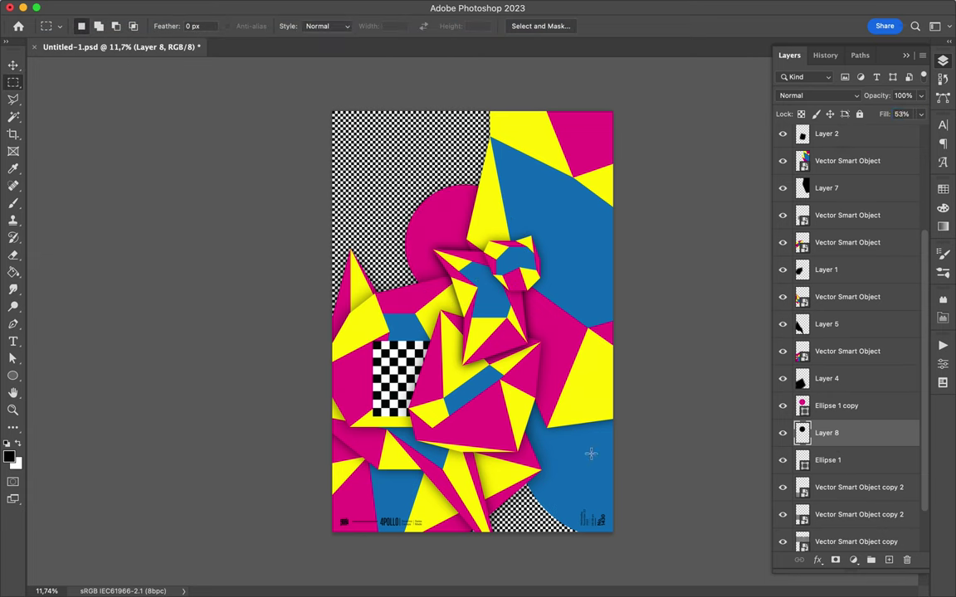
Add a black blurred Multiply shadow beneath the blue circle and duplicate a checkerboard lower right
key(alt+bracketleft)
key(ctrl+shift+alt+n)
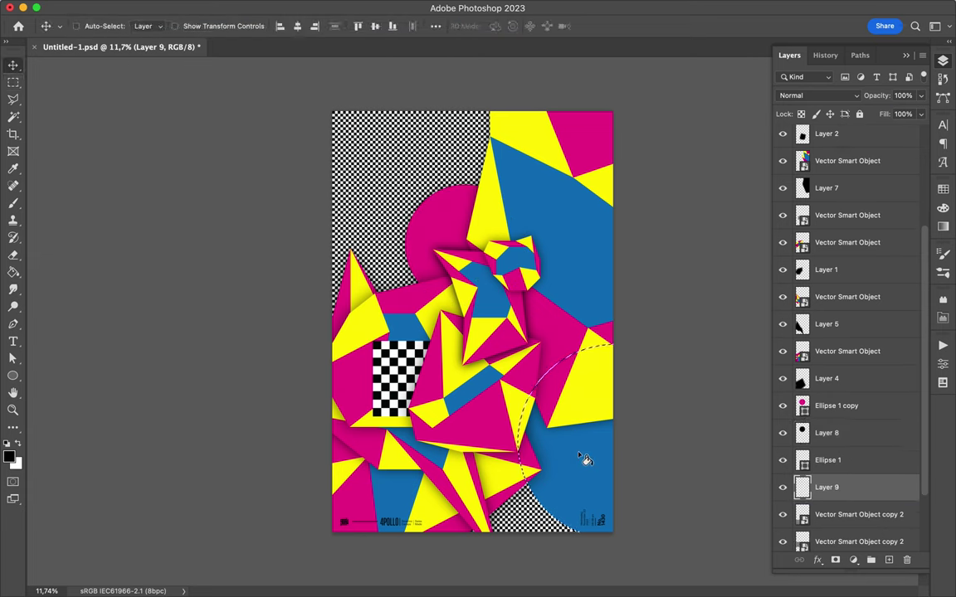
key(alt+BackSpace)
key(ctrl+d)
key(m)
click(308, 7)
click(348, 34)
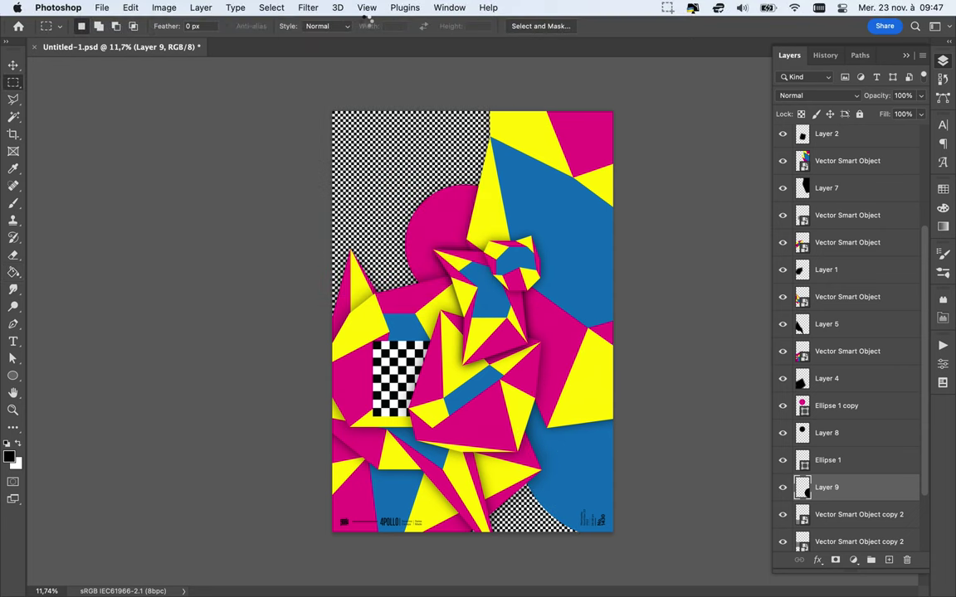
click(817, 95)
click(796, 141)
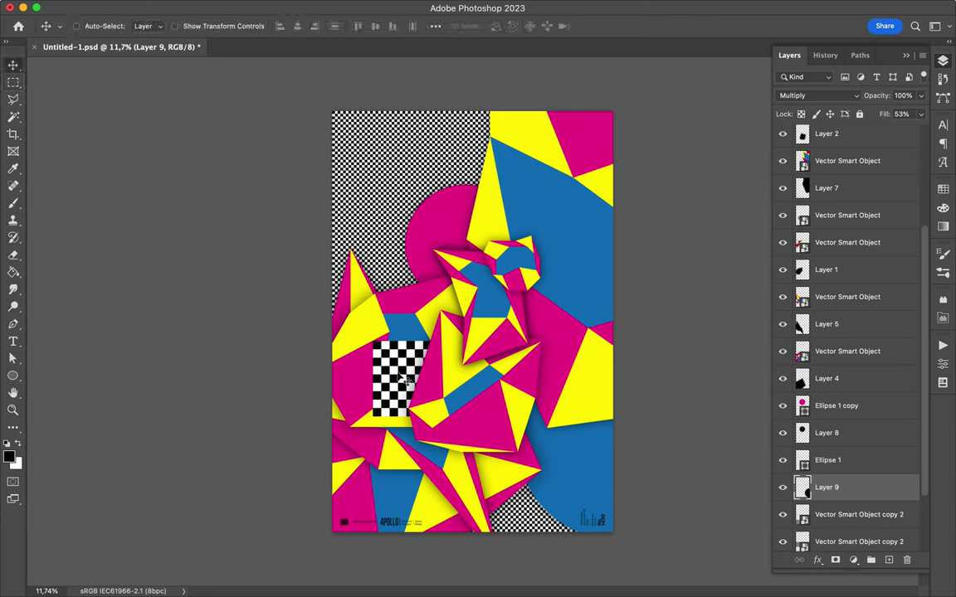
drag(406, 380, 549, 459)
mouse_move(855, 215)
mouse_down()
mouse_move(873, 521)
mouse_move(871, 480)
mouse_up()
Place a smaller checkerboard copy at the poster's right centre
drag(565, 413, 549, 342)
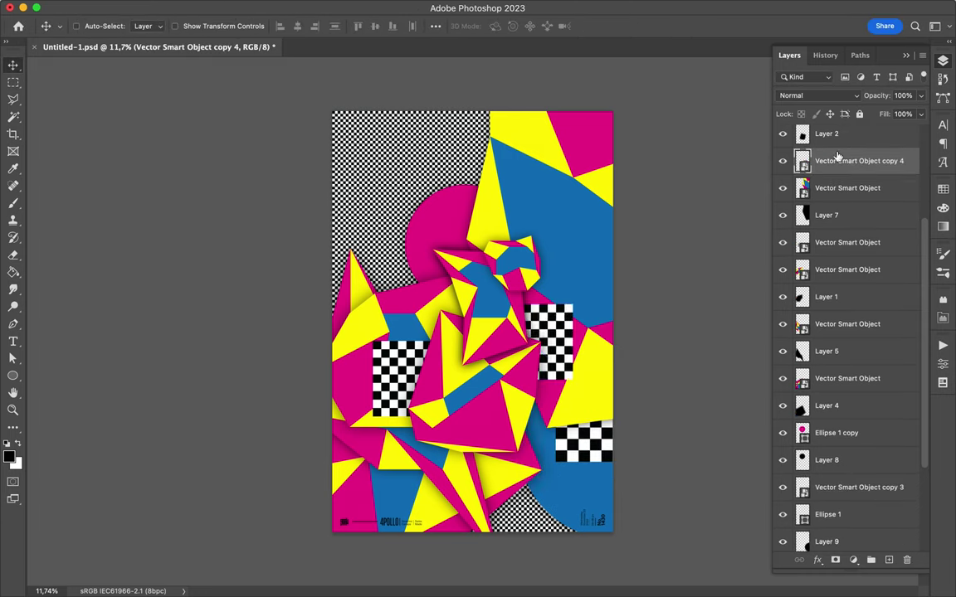
key(ctrl+t)
drag(572, 305, 553, 328)
key(Return)
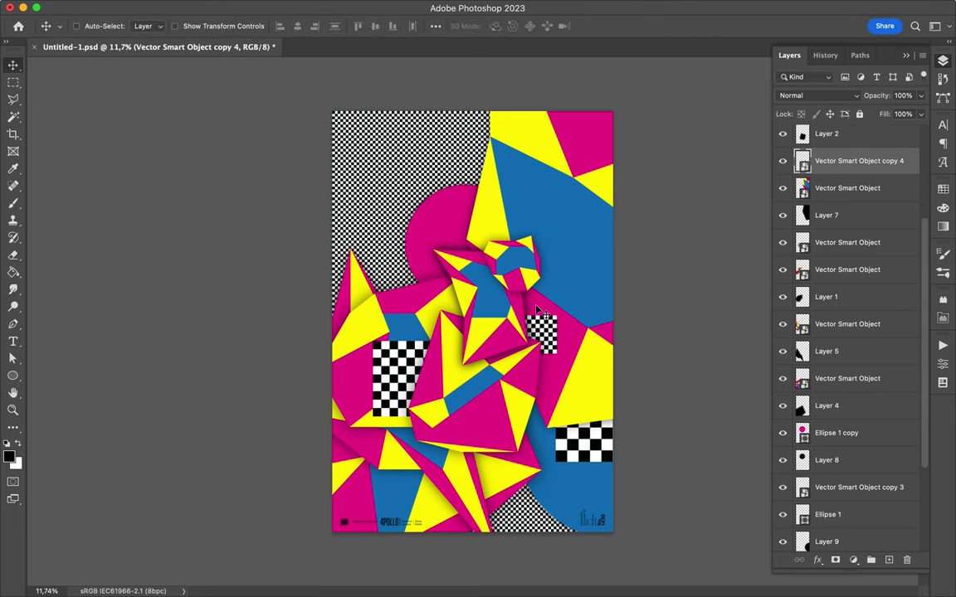
Draw a yellow circle at the left edge with a Gaussian Blur shadow layer
drag(395, 234, 305, 323)
key(v)
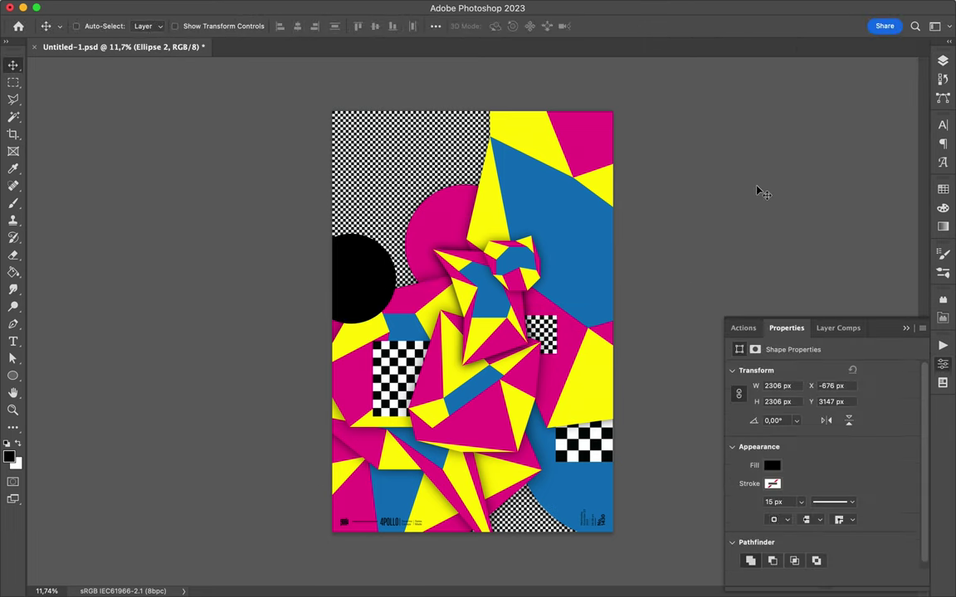
click(942, 189)
click(783, 220)
click(943, 60)
key(ctrl+shift+alt+n)
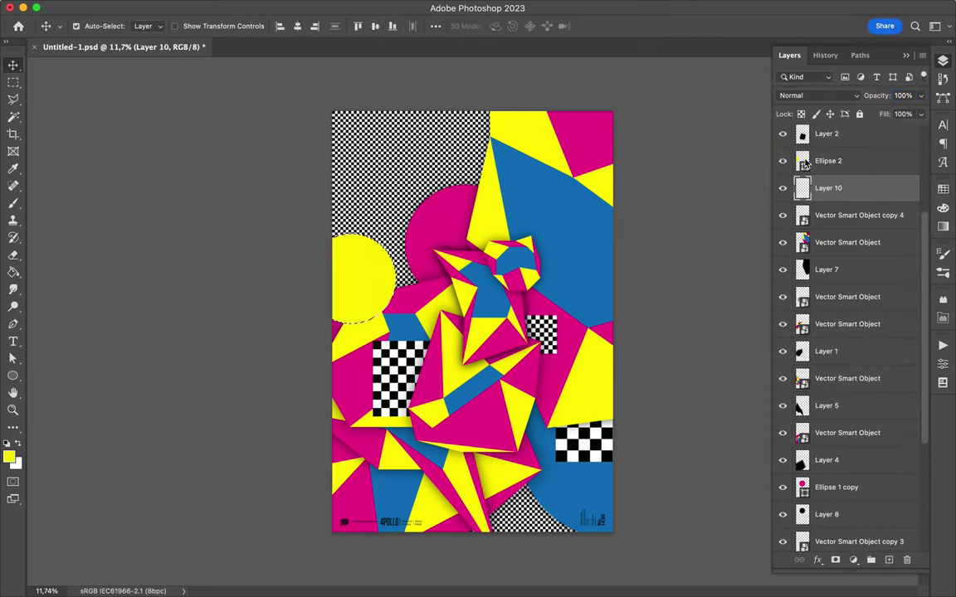
click(303, 7)
click(530, 233)
click(868, 94)
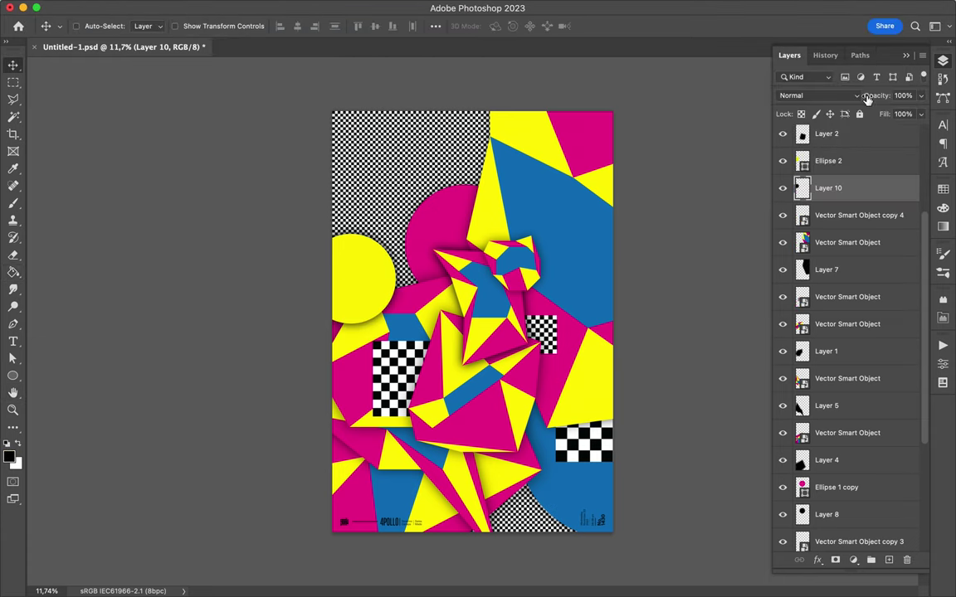
drag(359, 301, 373, 318)
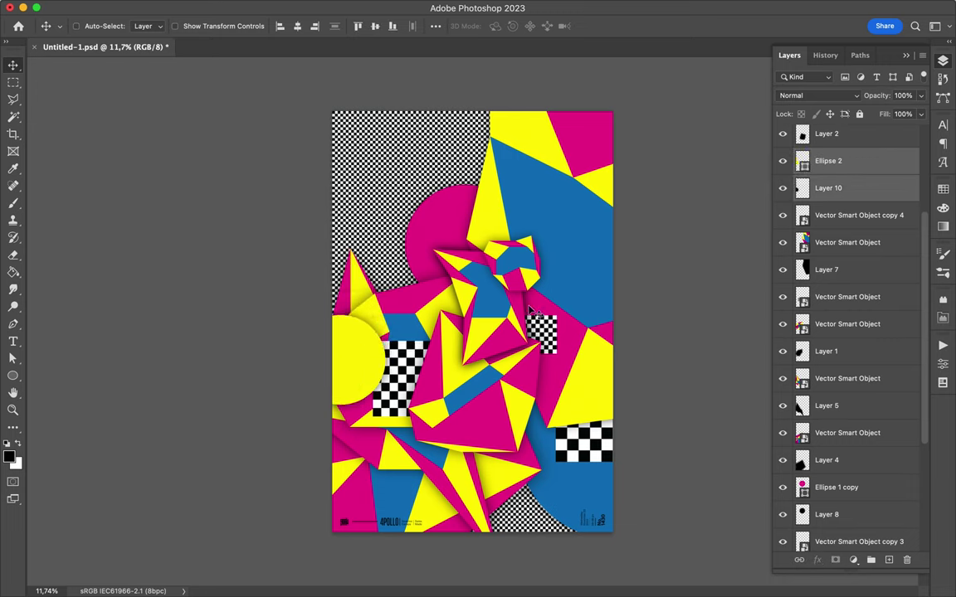
Duplicate the yellow circle and its shadow, rotate them, and place them at the right edge
drag(379, 353, 586, 261)
key(ctrl+t)
drag(464, 178, 606, 390)
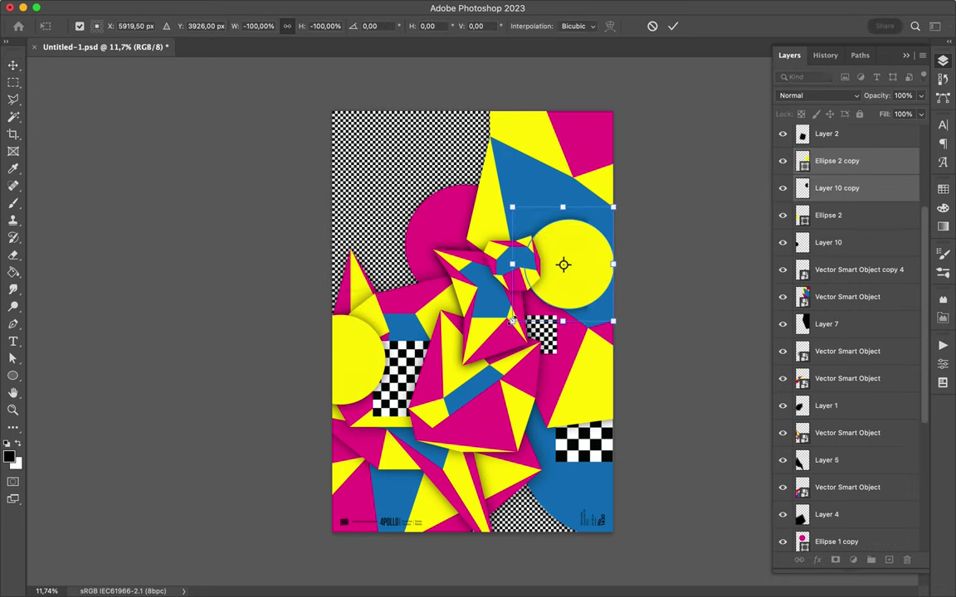
key(Return)
drag(510, 322, 611, 227)
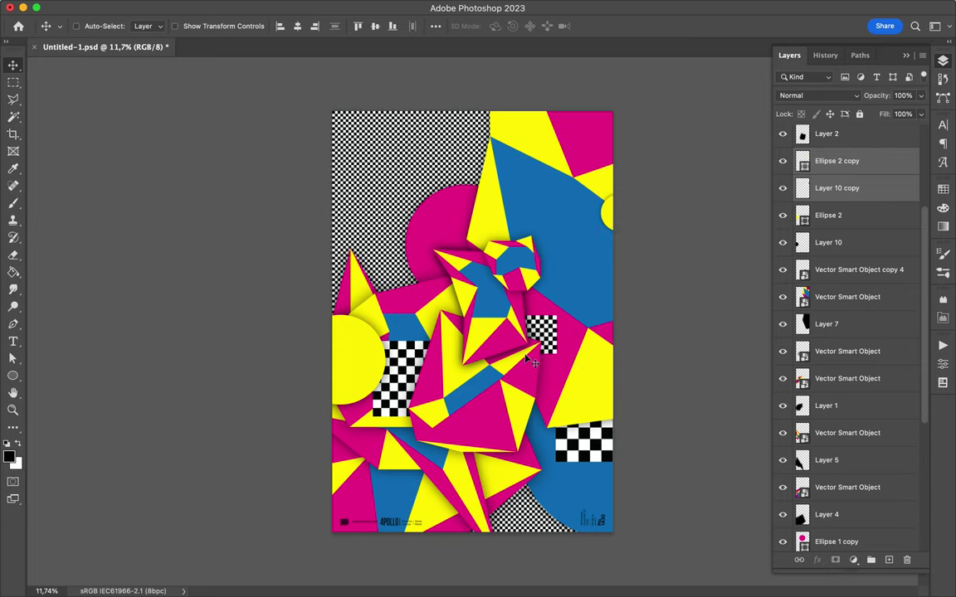
Copy a checkerboard block from Illustrator's Geo.ai and paste it as a strip across the middle
click(406, 519)
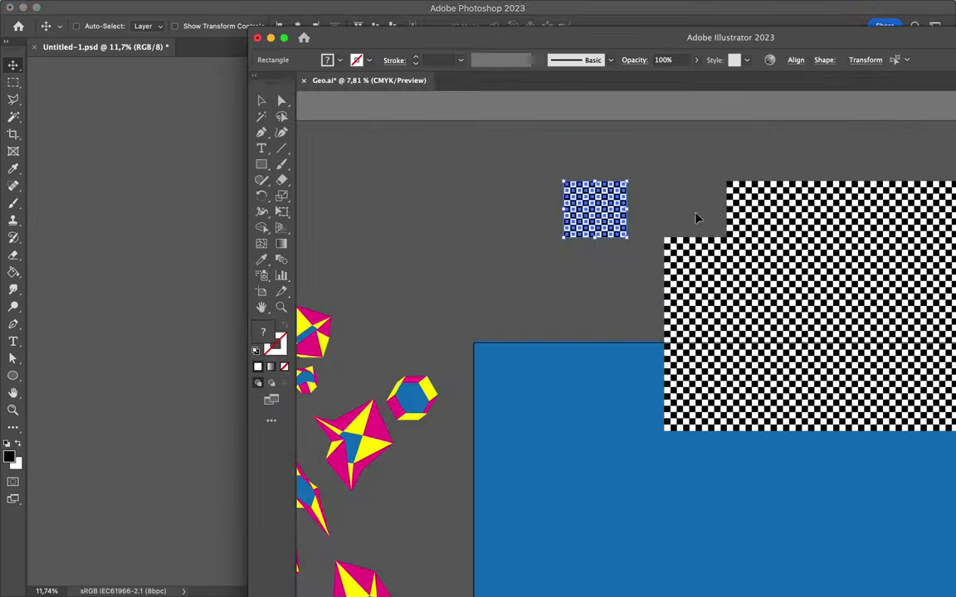
click(936, 272)
key(ctrl+c)
click(177, 280)
key(ctrl+v)
drag(431, 398, 514, 385)
key(ctrl+t)
key(Return)
drag(847, 160, 847, 220)
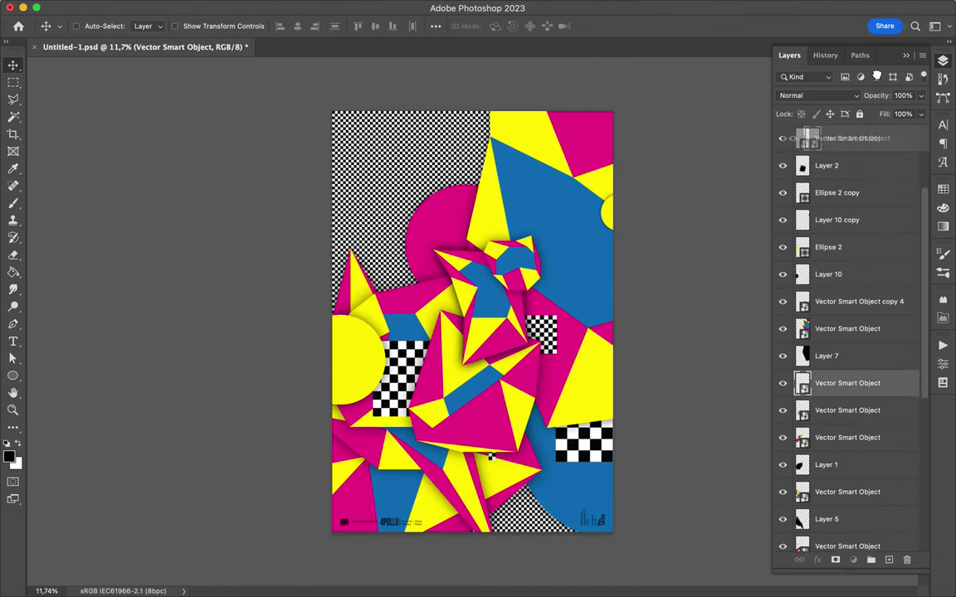
Stretch the checker strip taller down the poster's centre with Free Transform
key(ctrl+t)
mouse_move(469, 268)
mouse_down()
mouse_move(453, 166)
mouse_move(493, 247)
mouse_up()
key(Return)
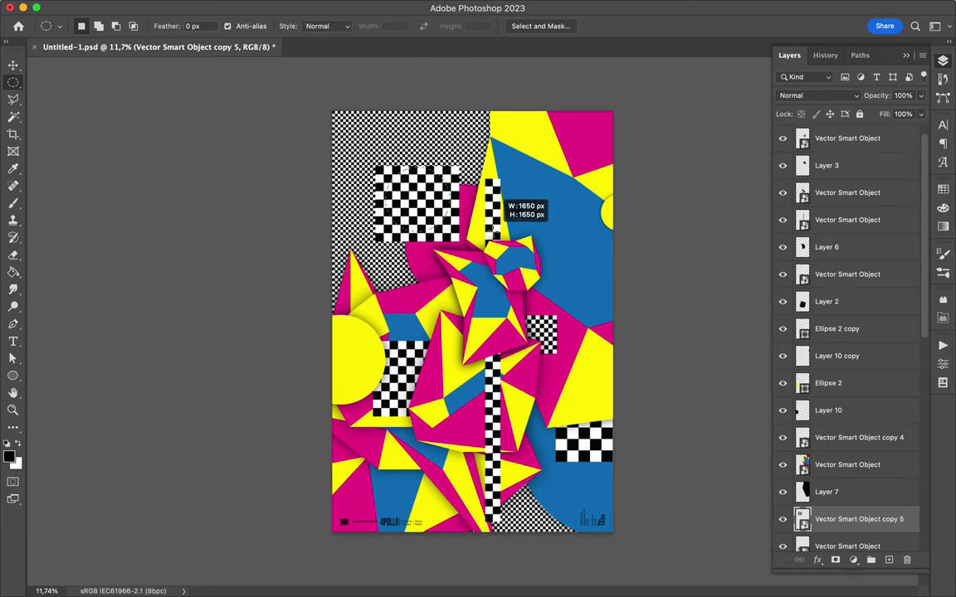
Move the Layer 11 checkered piece near the top and tuck a copy behind the lower shapes
key(v)
drag(460, 151, 461, 199)
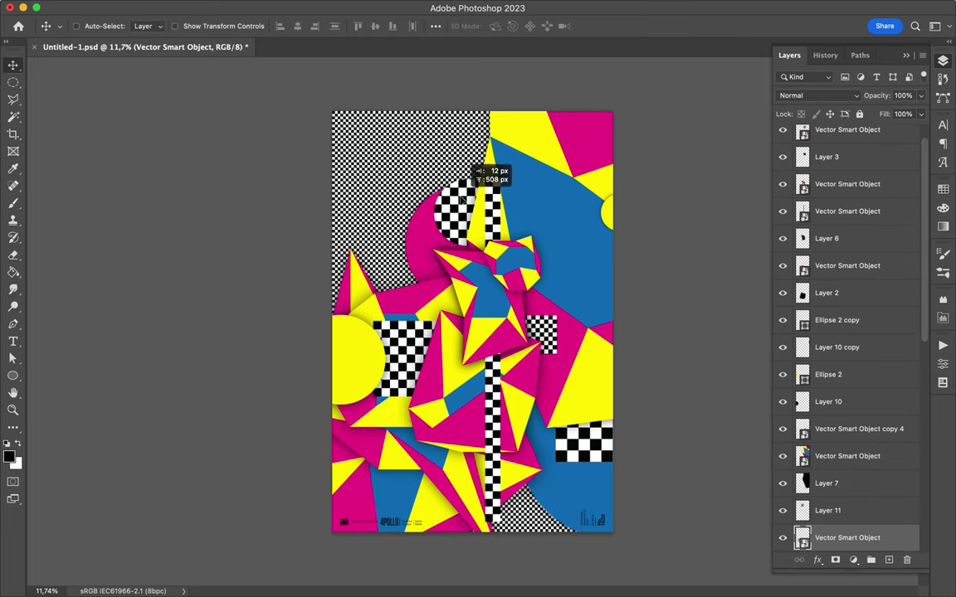
super+click(457, 211)
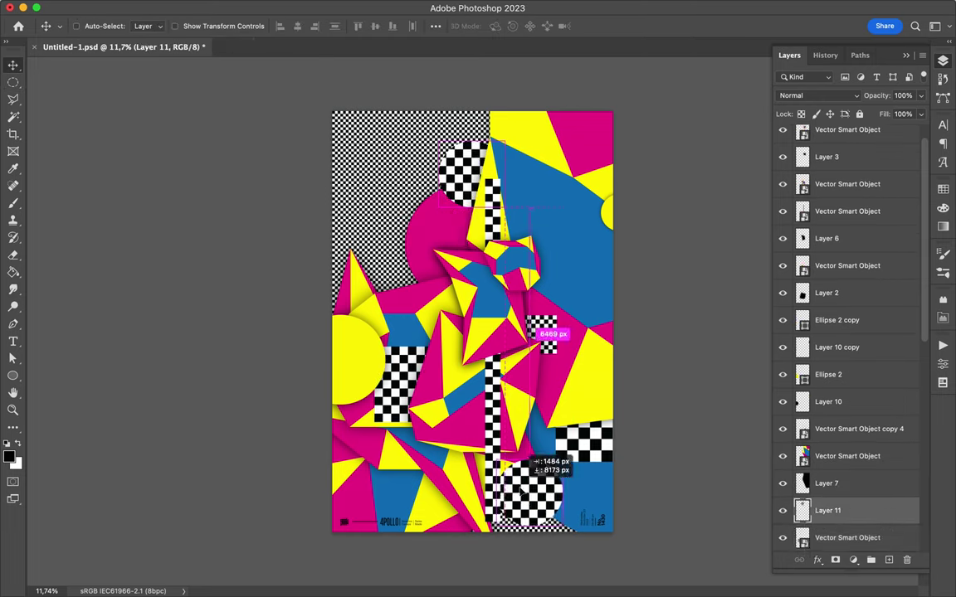
drag(514, 489, 538, 483)
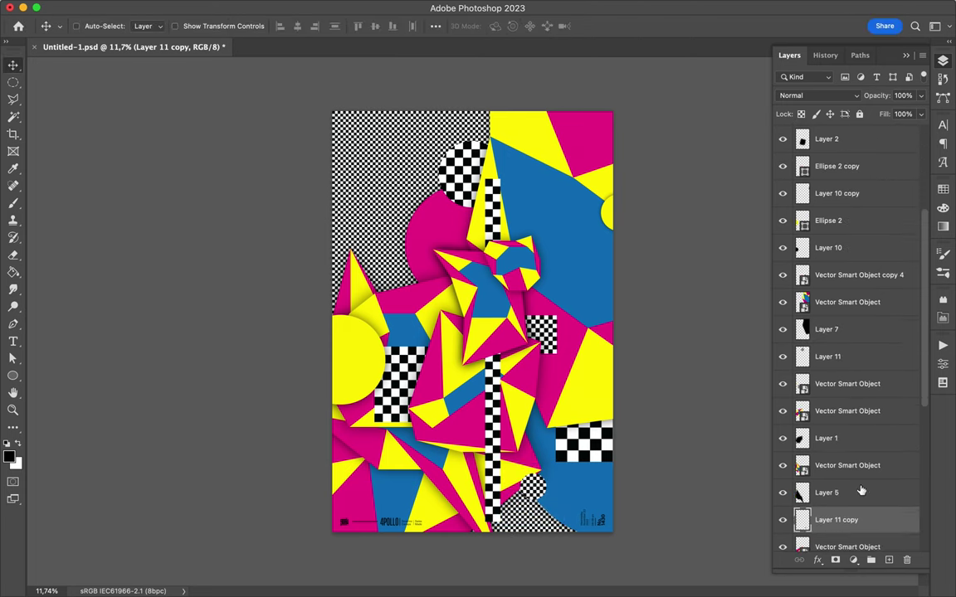
drag(833, 514, 863, 472)
drag(537, 461, 539, 479)
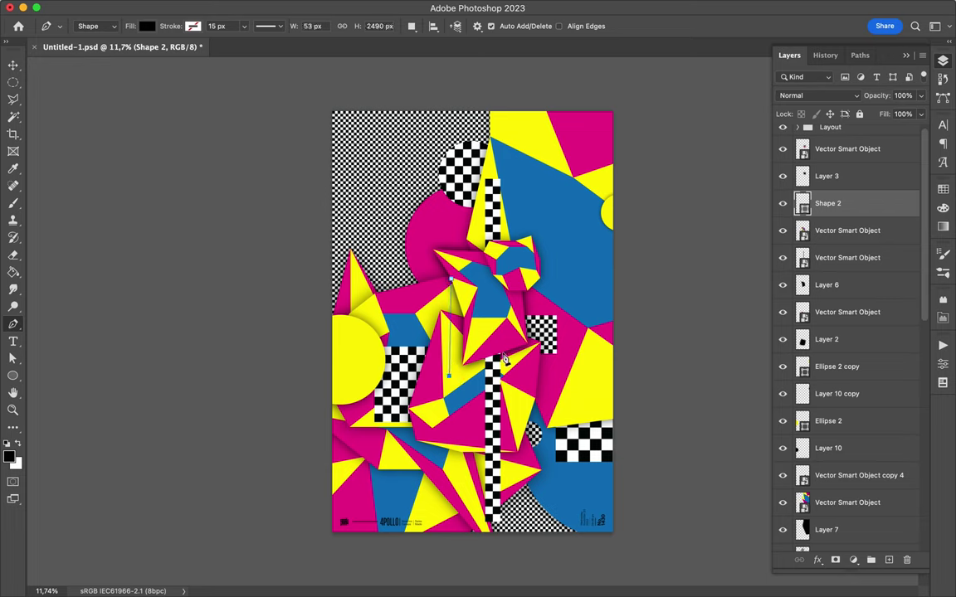
Fill Shape 2 with blue and move it below Layer 6
key(a)
click(197, 26)
click(139, 95)
drag(827, 203, 827, 286)
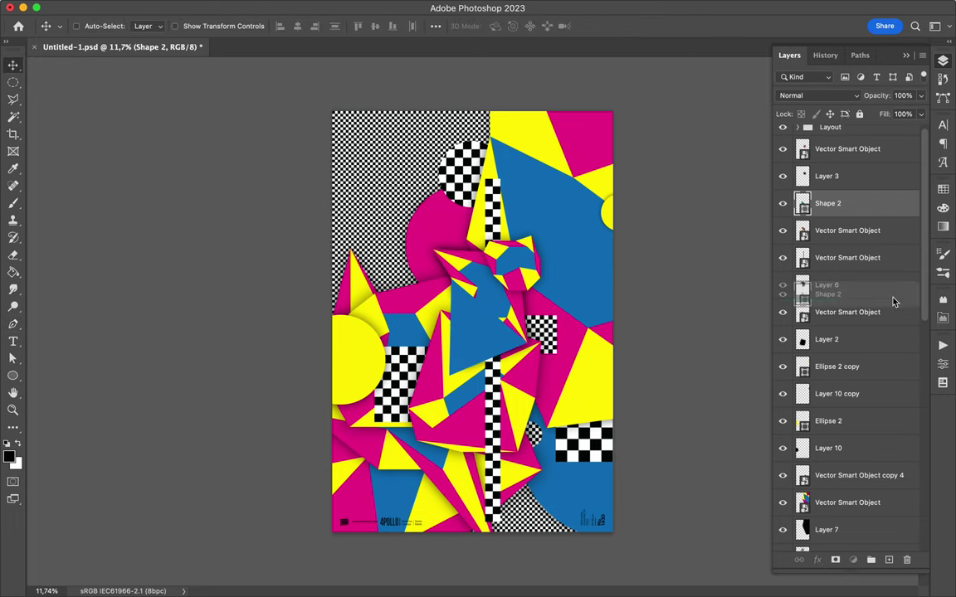
Create a new shadow layer under Shape 2 and soften it with Gaussian Blur at 58% fill
key(v)
click(821, 312)
key(ctrl+shift+alt+n)
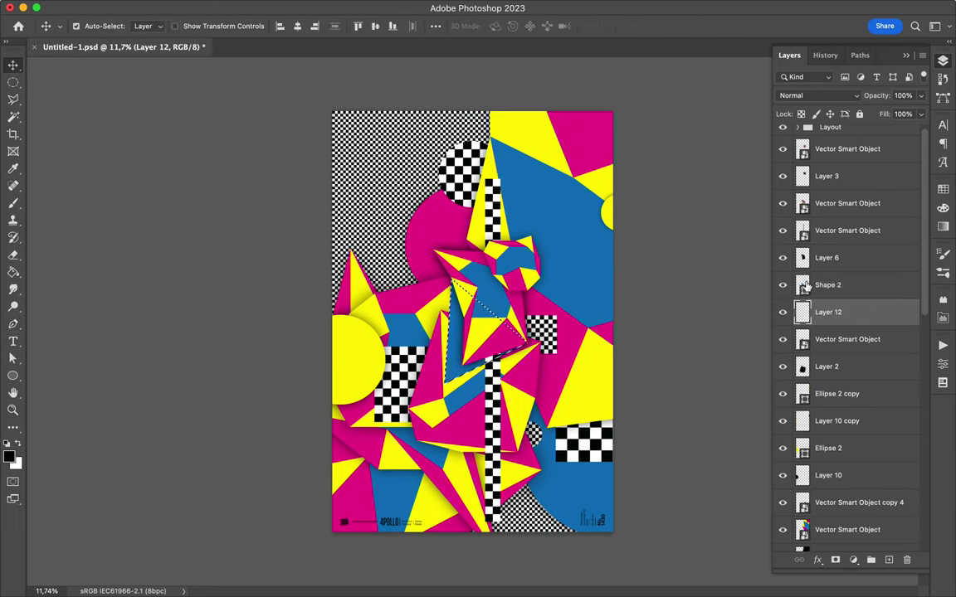
key(b)
key(m)
click(238, 7)
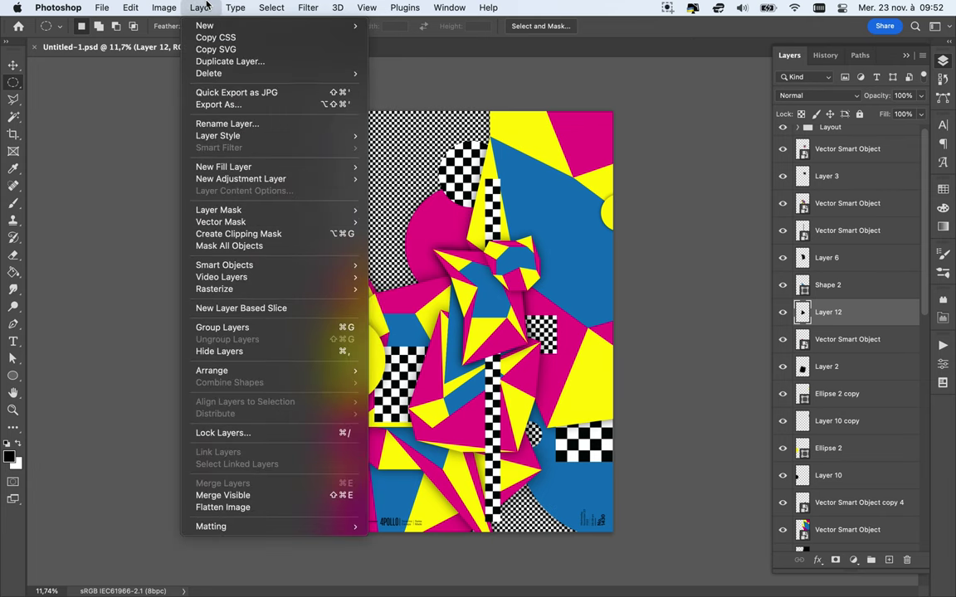
click(332, 20)
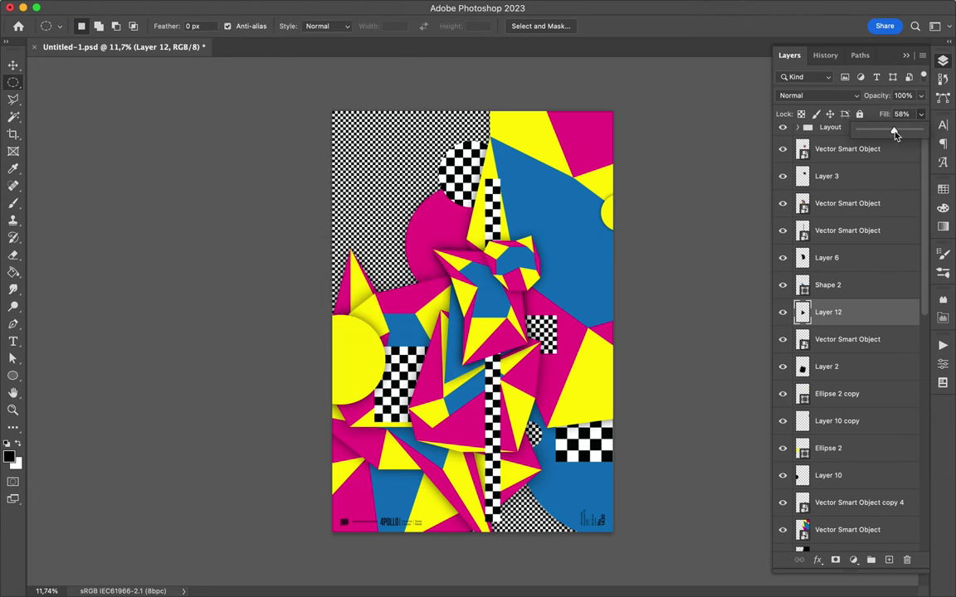
Draw a small black circle in the middle of the poster
key(u)
mouse_move(465, 277)
mouse_down()
mouse_move(490, 302)
mouse_move(473, 261)
mouse_up()
click(942, 60)
Duplicate the black circle as a smaller second dot
key(v)
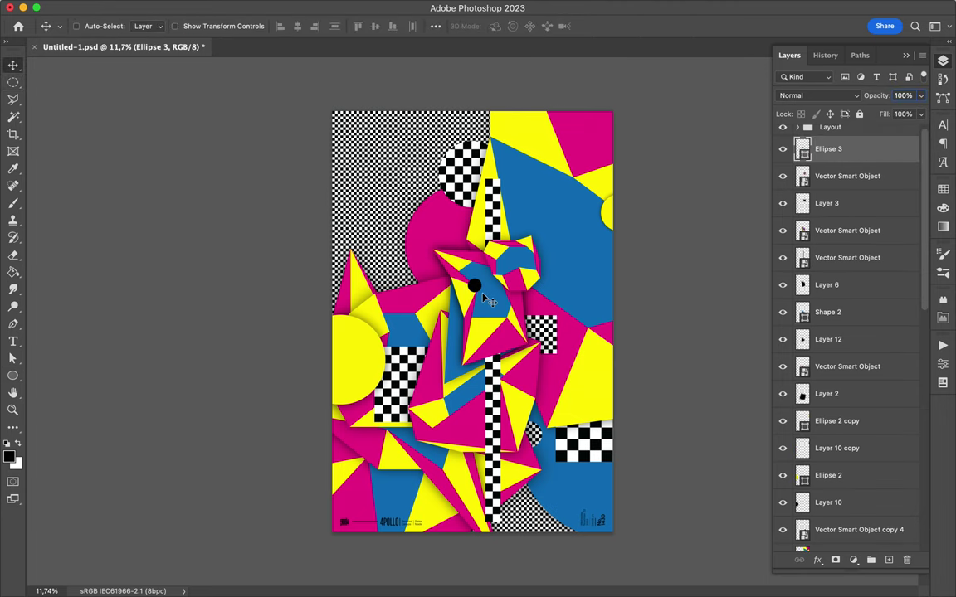
key(ctrl+j)
key(ctrl+t)
key(Return)
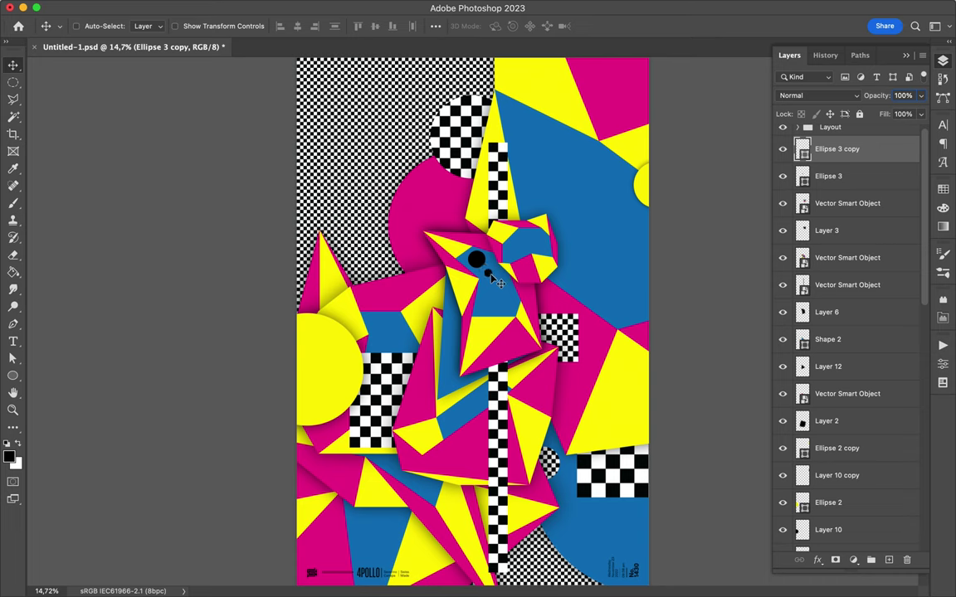
Enlarge another circle copy at lower left and move Ellipse 3 copy 2 lower in the stack
key(ctrl+t)
mouse_move(372, 531)
mouse_down()
mouse_move(384, 523)
mouse_move(401, 537)
mouse_up()
key(Return)
mouse_move(838, 149)
mouse_down()
mouse_move(882, 266)
mouse_move(842, 353)
mouse_up()
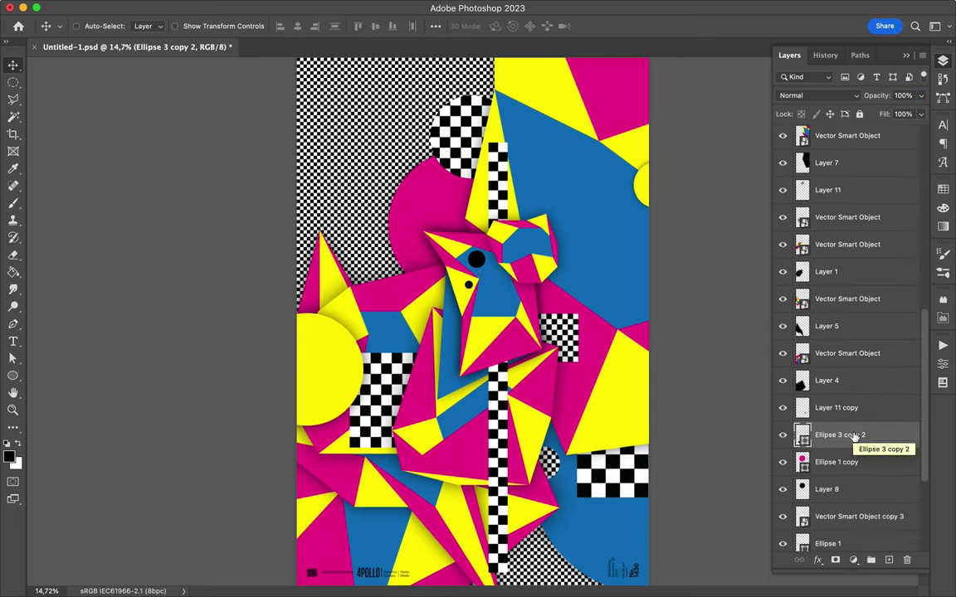
Draw a black triangle with the Pen tool and place Shape 3 below Vector Smart Object copy 4
key(p)
click(587, 259)
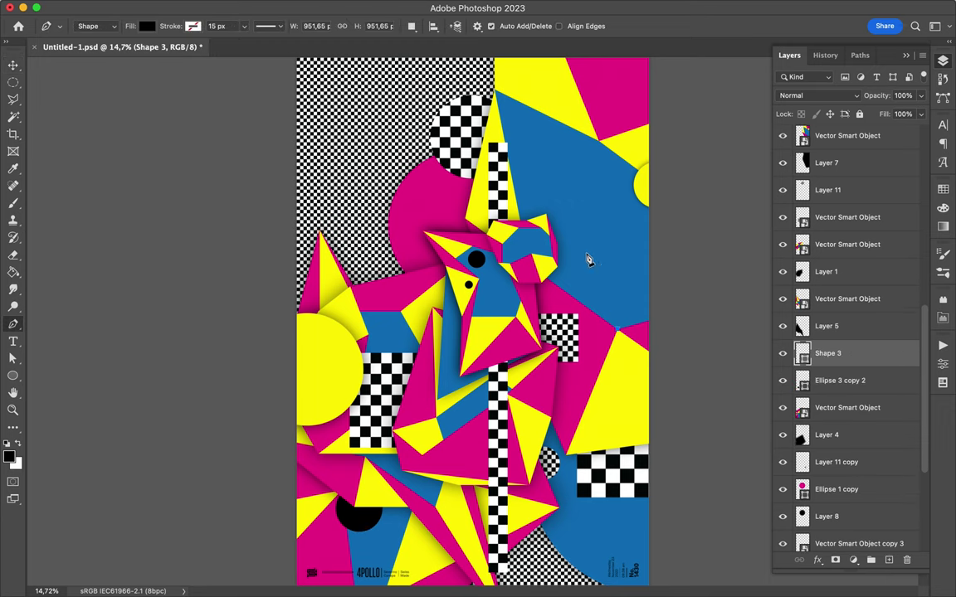
key(a)
drag(838, 353, 869, 297)
drag(842, 214, 842, 218)
key(v)
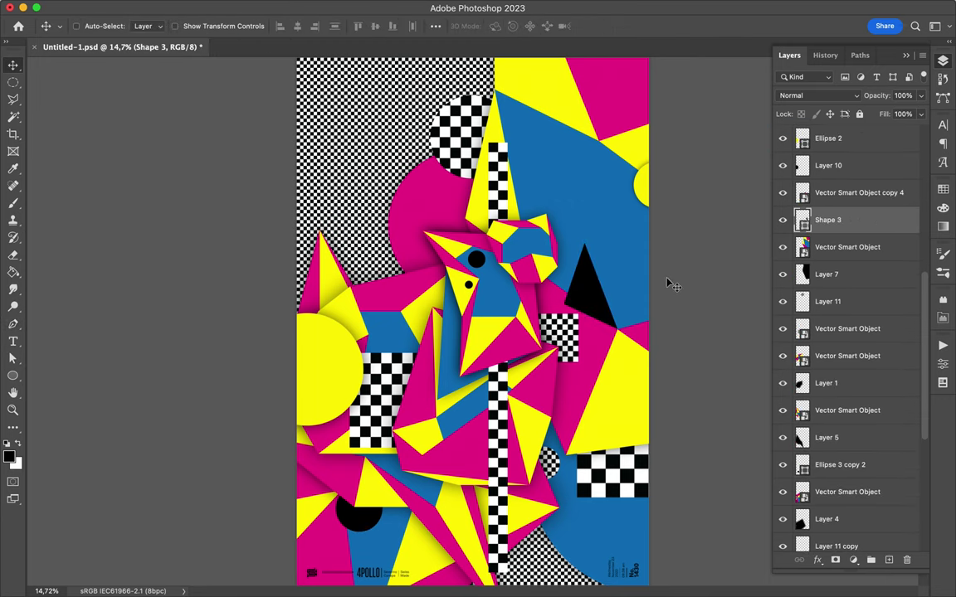
scroll(521, 325, up, 3)
scroll(547, 291, down, 2)
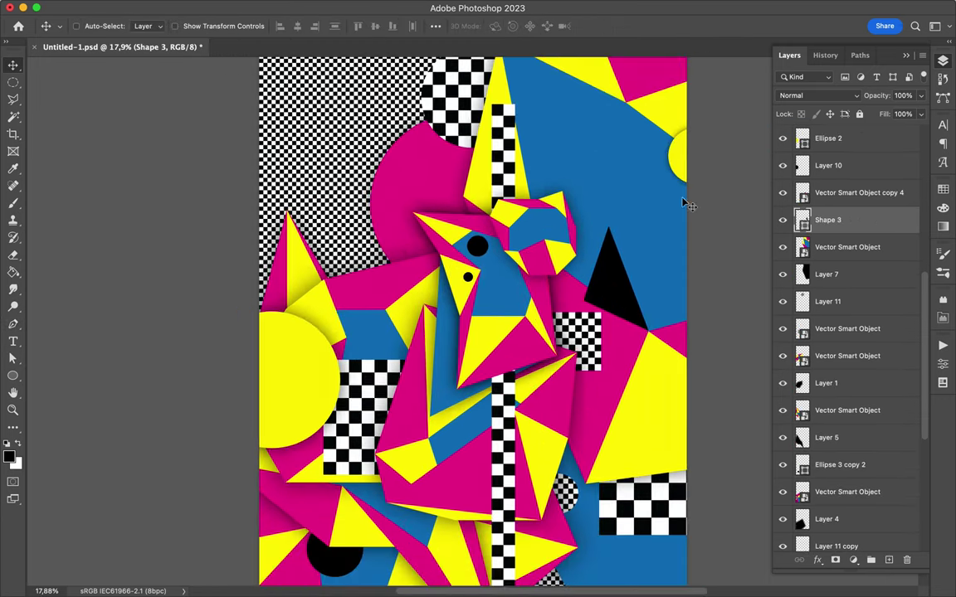
scroll(614, 177, down, 2)
ctrl+click(422, 304)
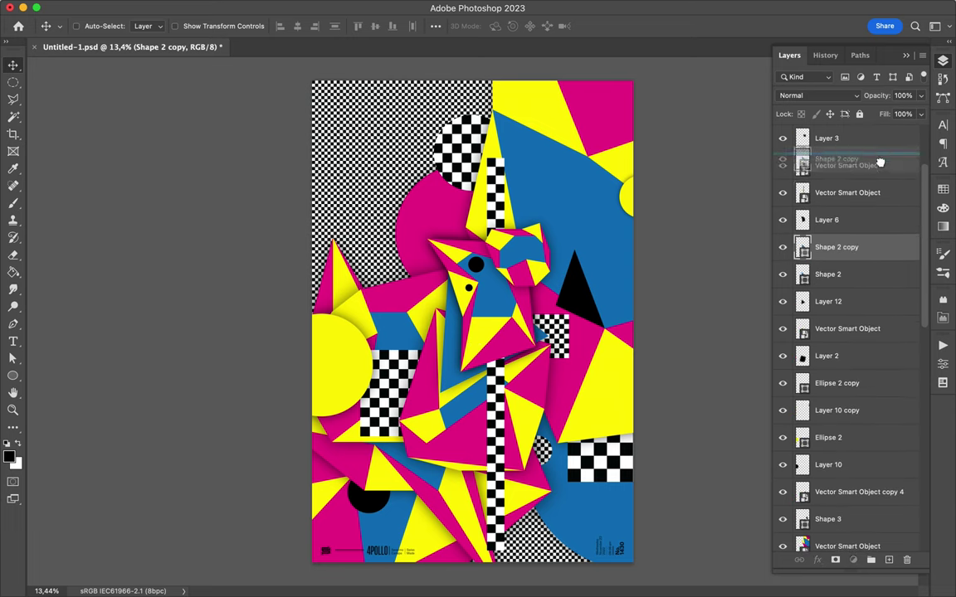
Give the central Shape 2 copy triangle a colourful gradient fill and reshape it
drag(911, 170, 877, 156)
key(a)
click(198, 26)
click(249, 141)
key(Return)
drag(496, 309, 457, 380)
Duplicate the gradient triangle to the upper left and make its gradient pink
click(672, 386)
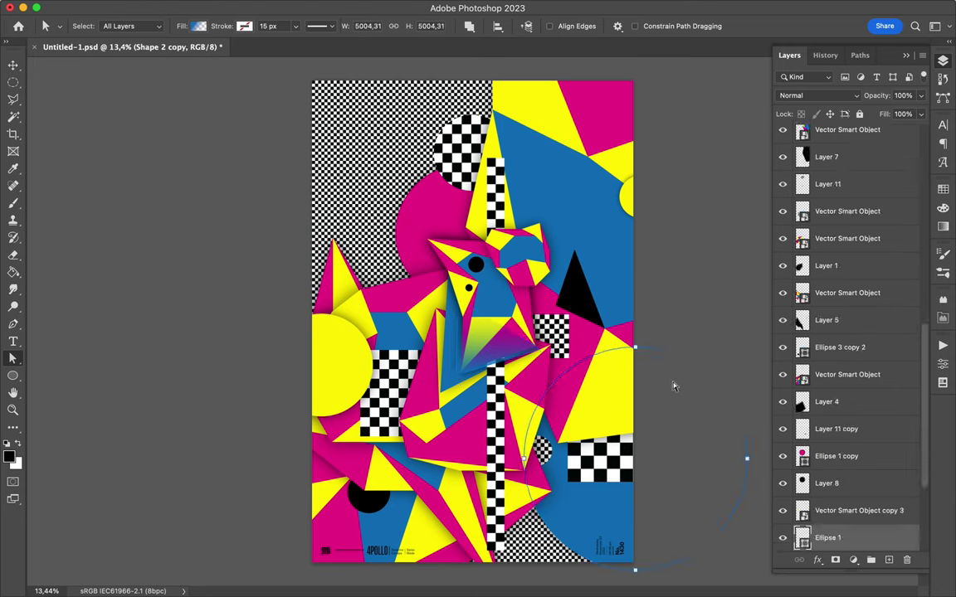
drag(467, 343, 349, 274)
click(198, 26)
click(198, 26)
double_click(113, 204)
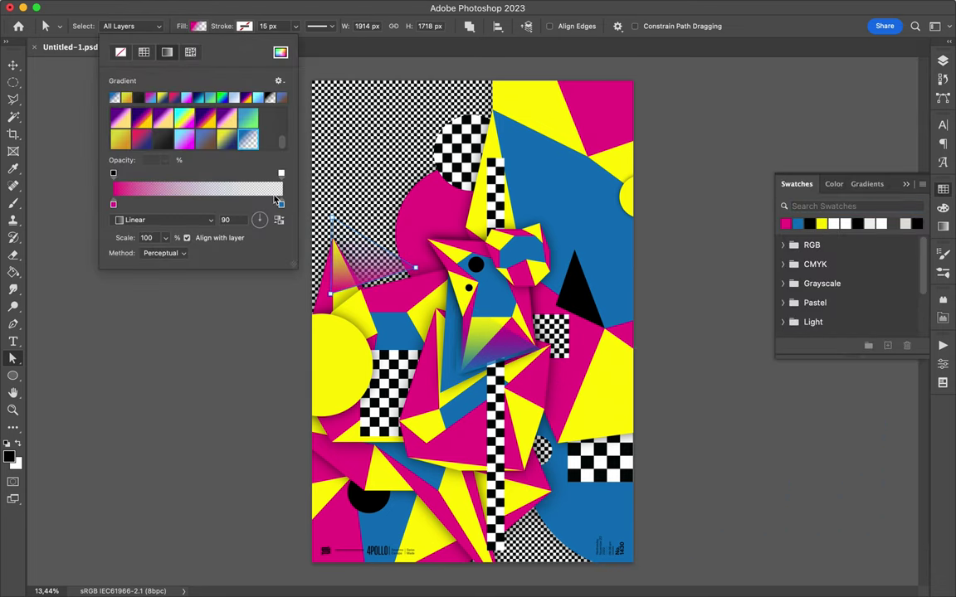
drag(331, 249, 329, 263)
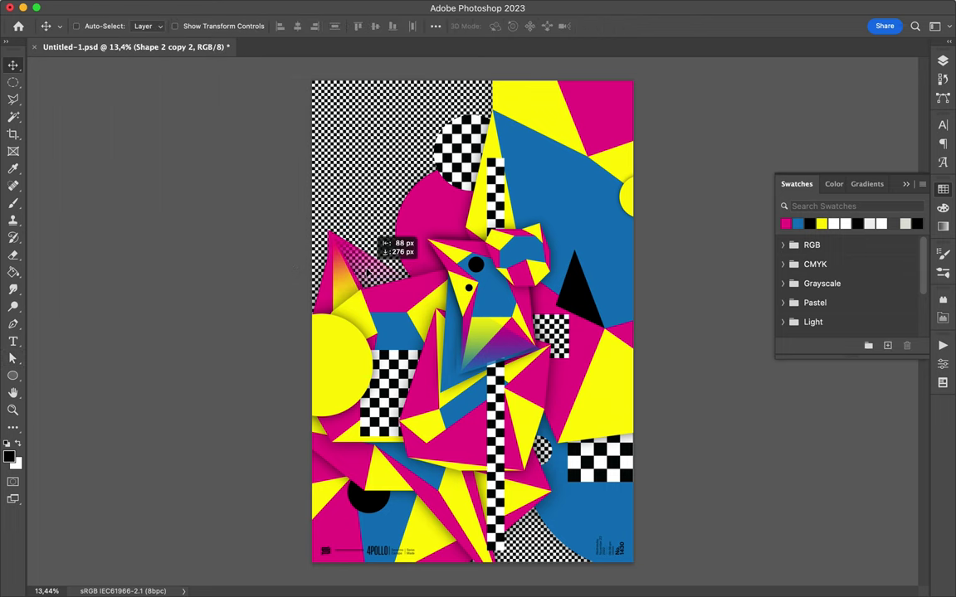
scroll(334, 306, up, 3)
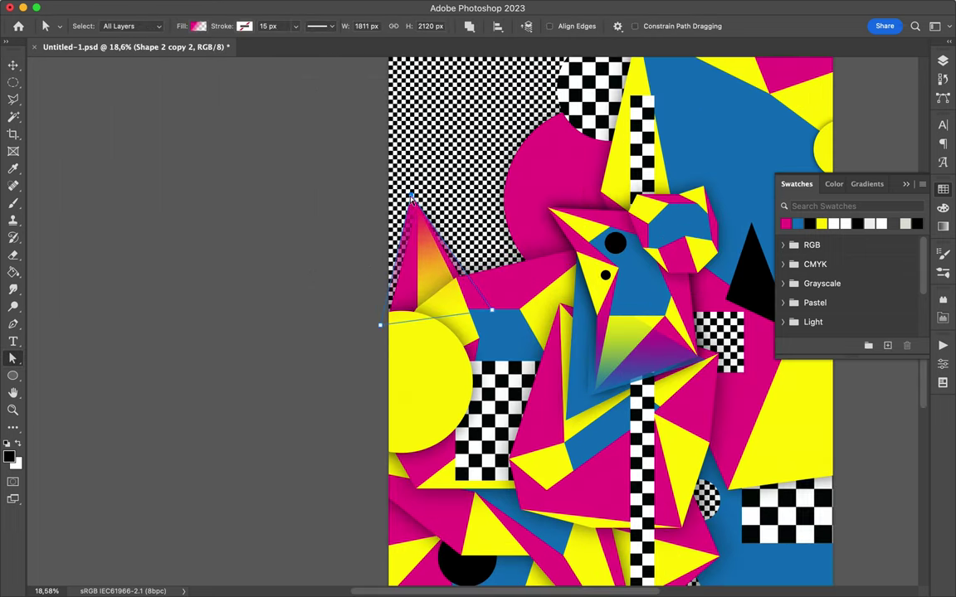
scroll(380, 327, down, 3)
Set Shape 4's gradient stops to yellow with a 136-degree angle
key(v)
key(a)
click(523, 468)
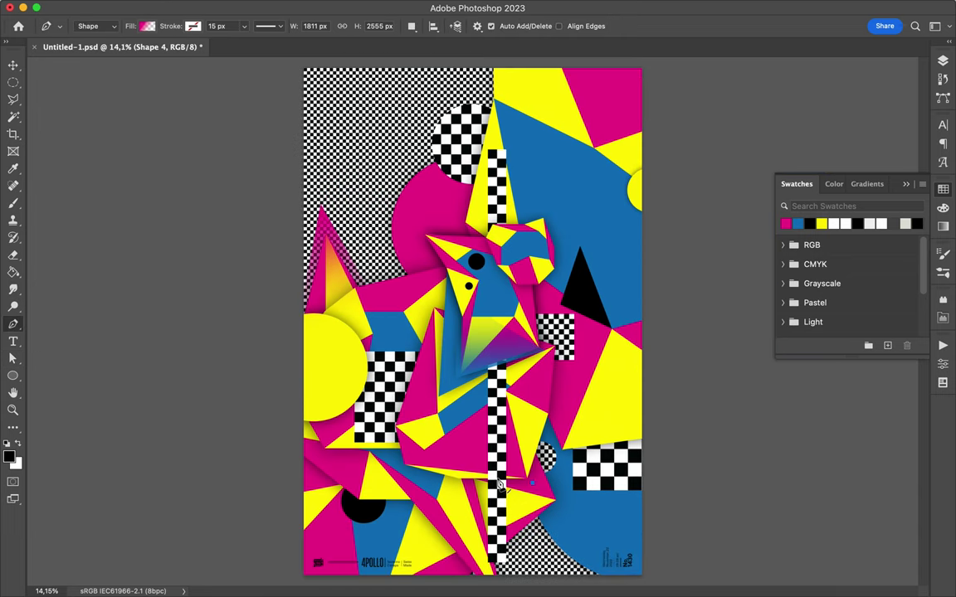
click(198, 25)
double_click(114, 206)
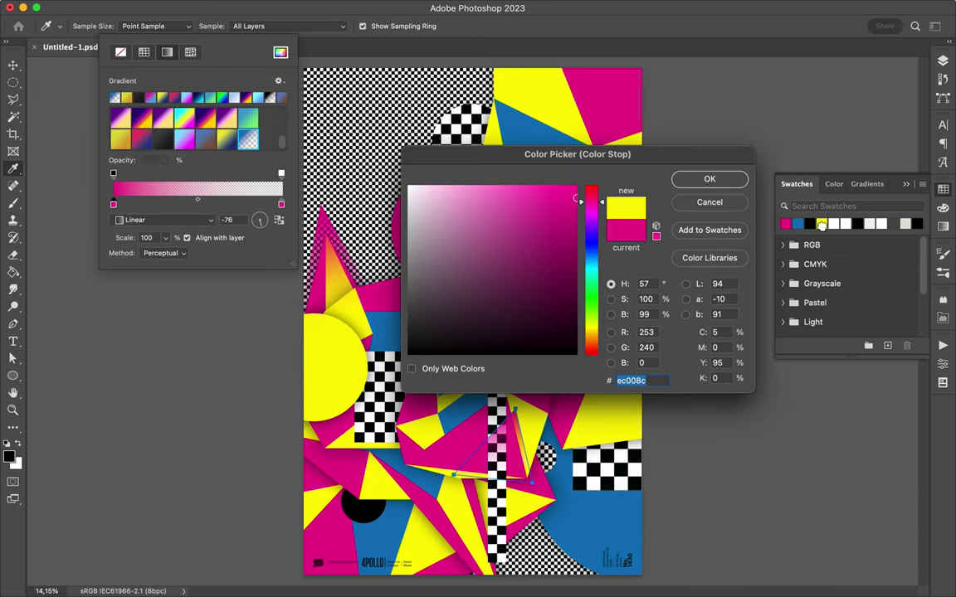
click(710, 179)
double_click(282, 204)
click(710, 179)
click(256, 216)
mouse_move(387, 6)
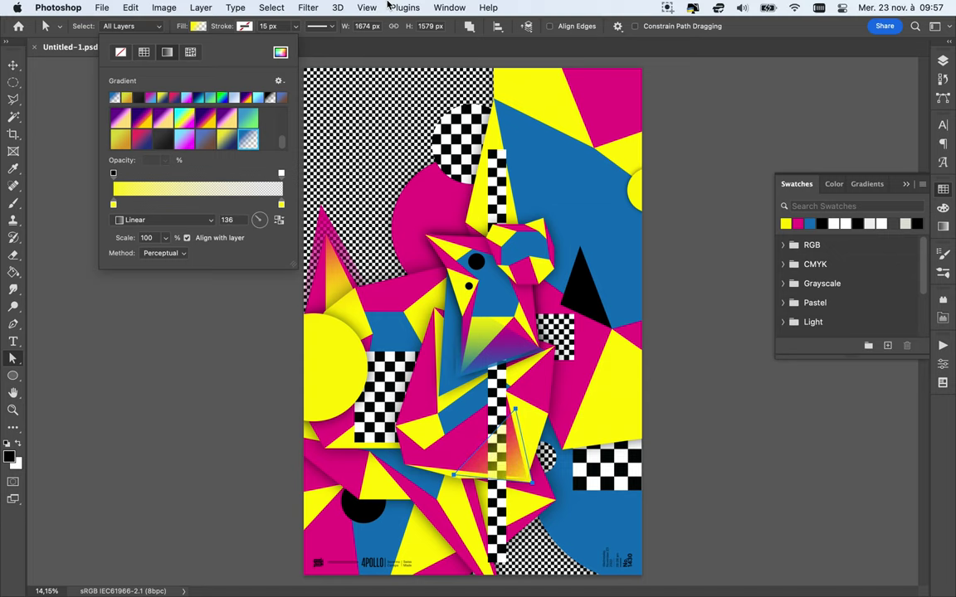
key(v)
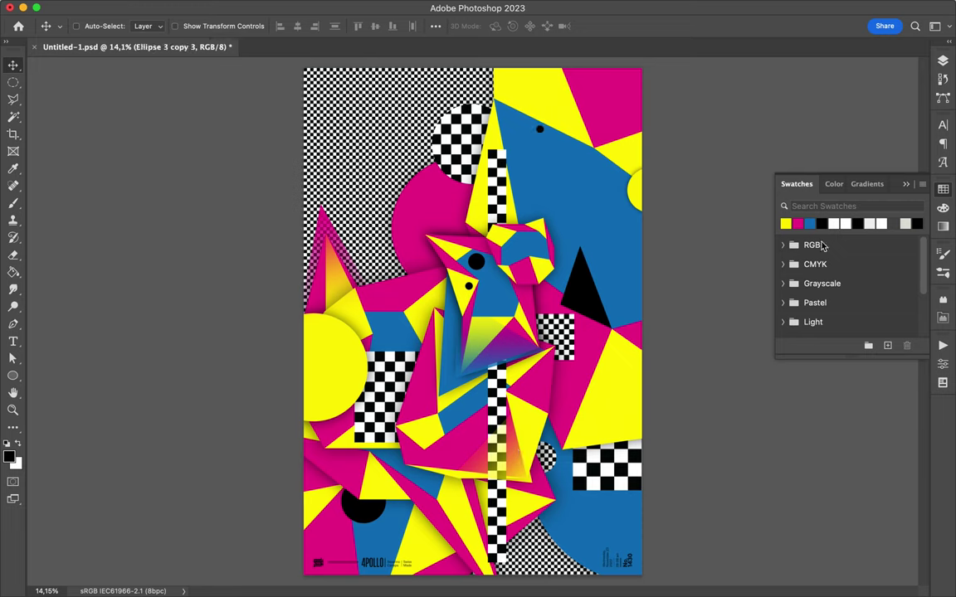
Add two small white circles on the blue area, then make resized magenta copies of them
mouse_move(527, 111)
mouse_down()
mouse_move(548, 137)
mouse_move(411, 344)
mouse_move(450, 417)
mouse_move(581, 390)
mouse_move(584, 435)
mouse_up()
click(809, 223)
scroll(567, 386, up, 3)
key(super+t)
key(Return)
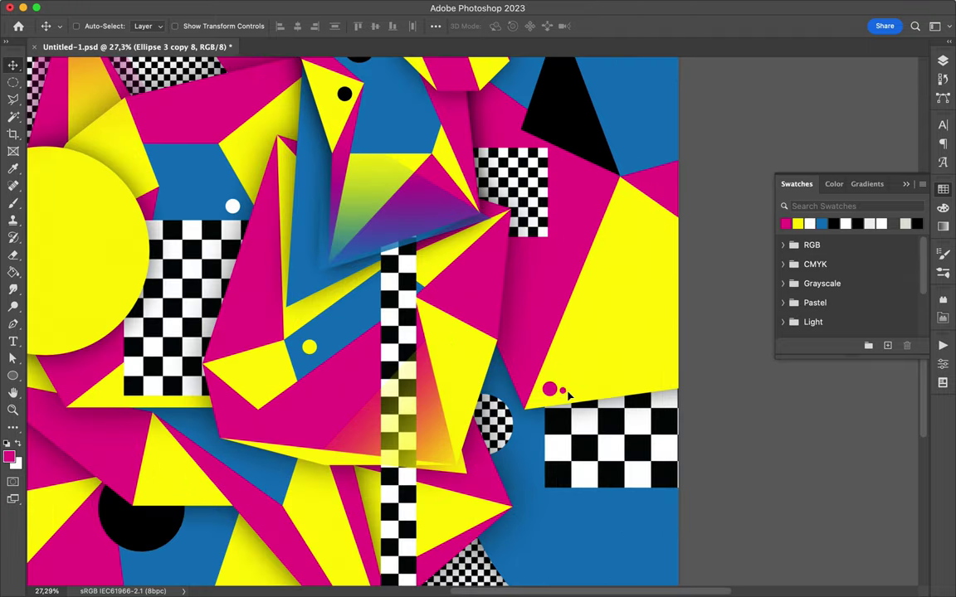
scroll(581, 397, down, 2)
scroll(521, 410, down, 1)
Scatter more small circle pairs across the poster, colour one blue, and save
drag(521, 410, 259, 267)
drag(323, 240, 312, 344)
click(821, 224)
drag(325, 299, 336, 309)
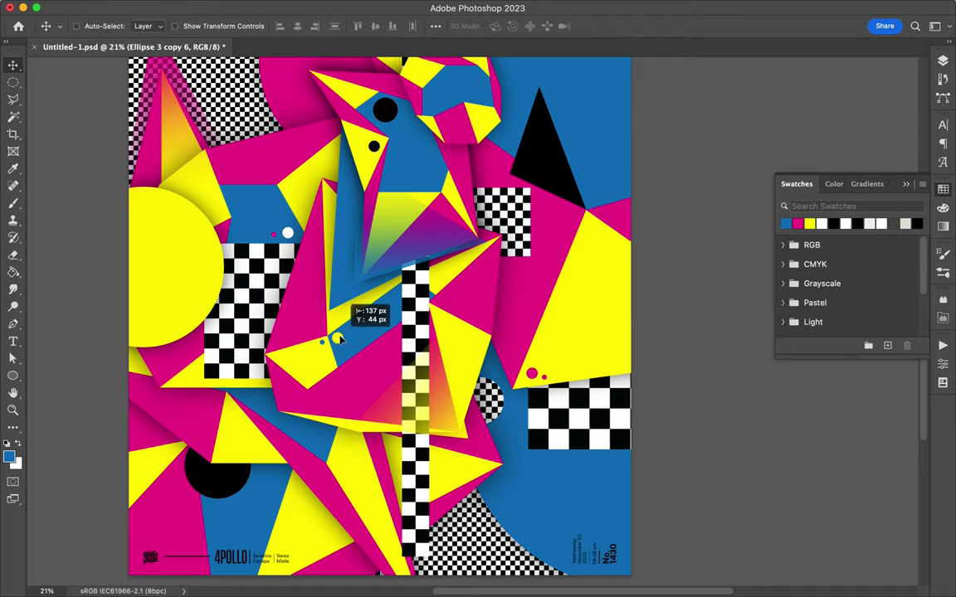
scroll(349, 315, down, 2)
key(super+s)
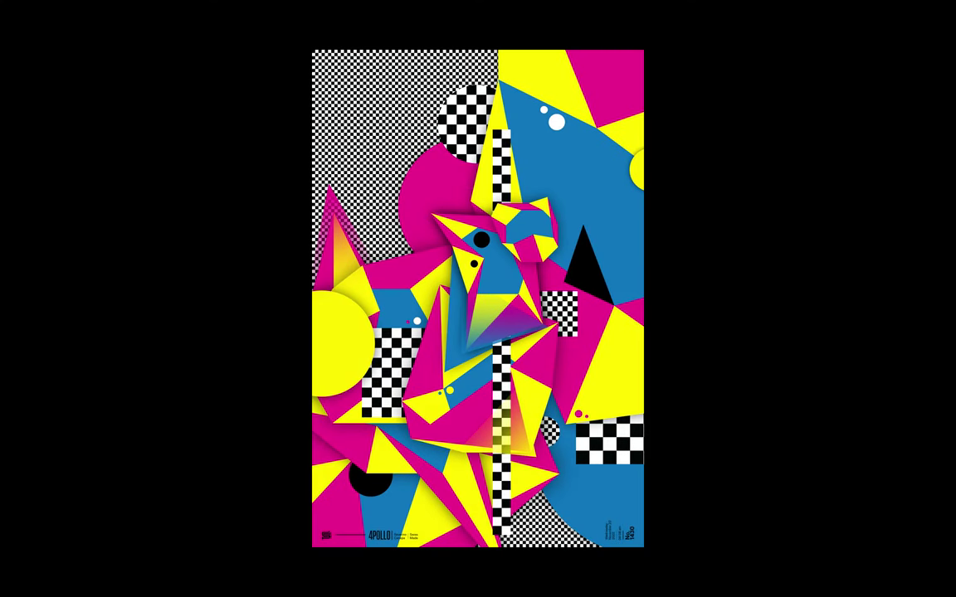